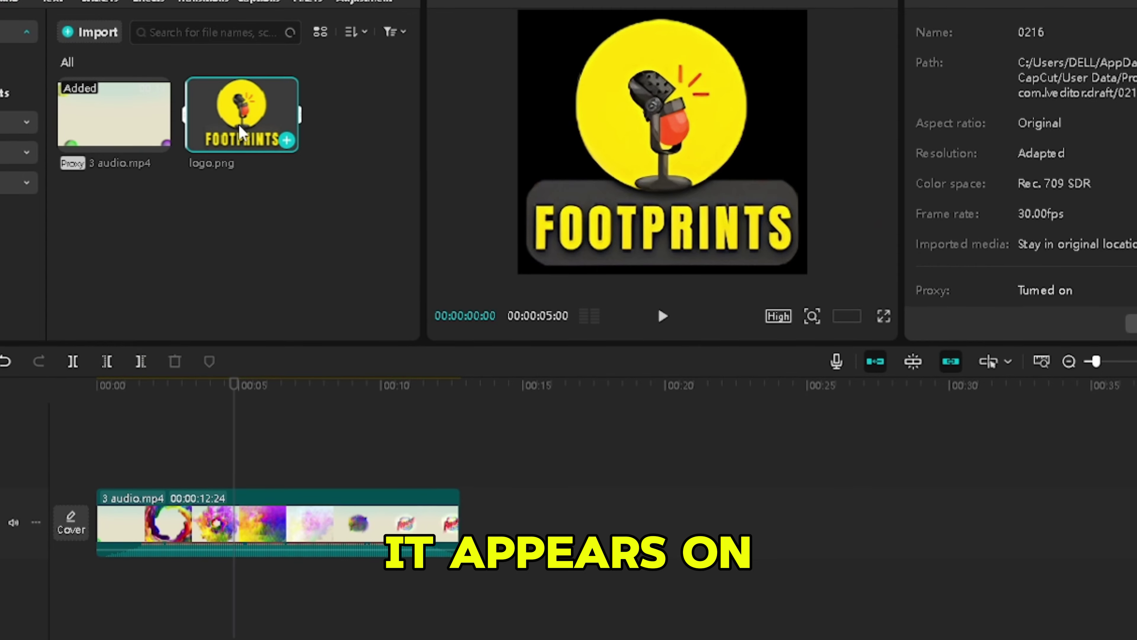
Overlay logo.png above the video from the start, scaled to 19% in the frame's upper-right corner and extended to a 00:00:12:11 duration.
{"action": "left_click_drag", "start_coordinate": [286, 140], "coordinate": [98, 466]}
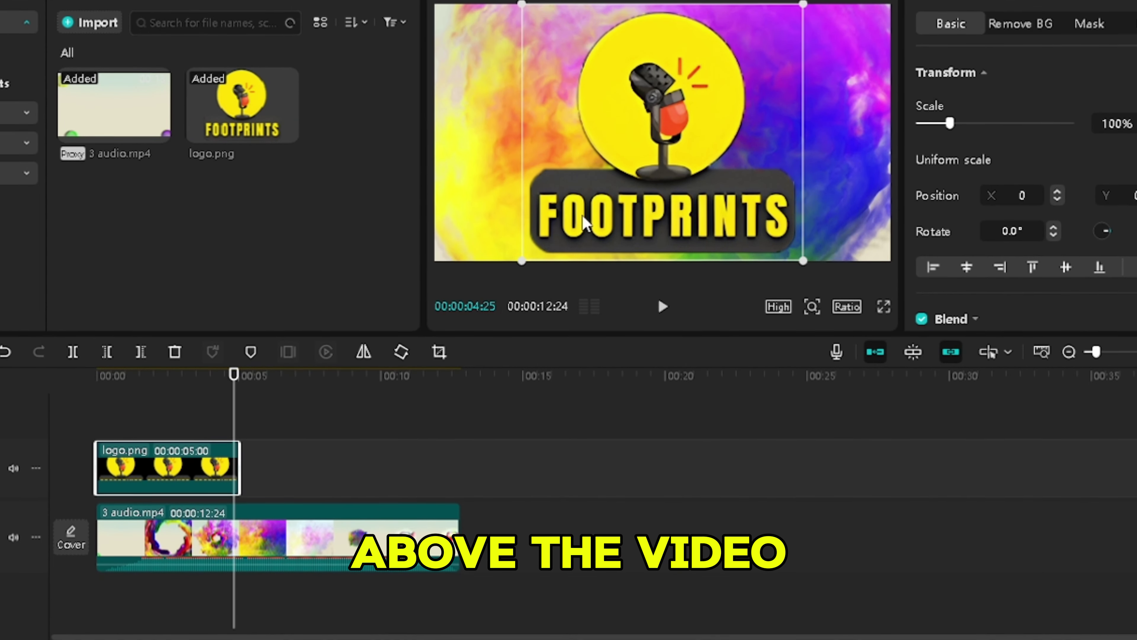
{"action": "left_click_drag", "start_coordinate": [520, 261], "coordinate": [637, 156]}
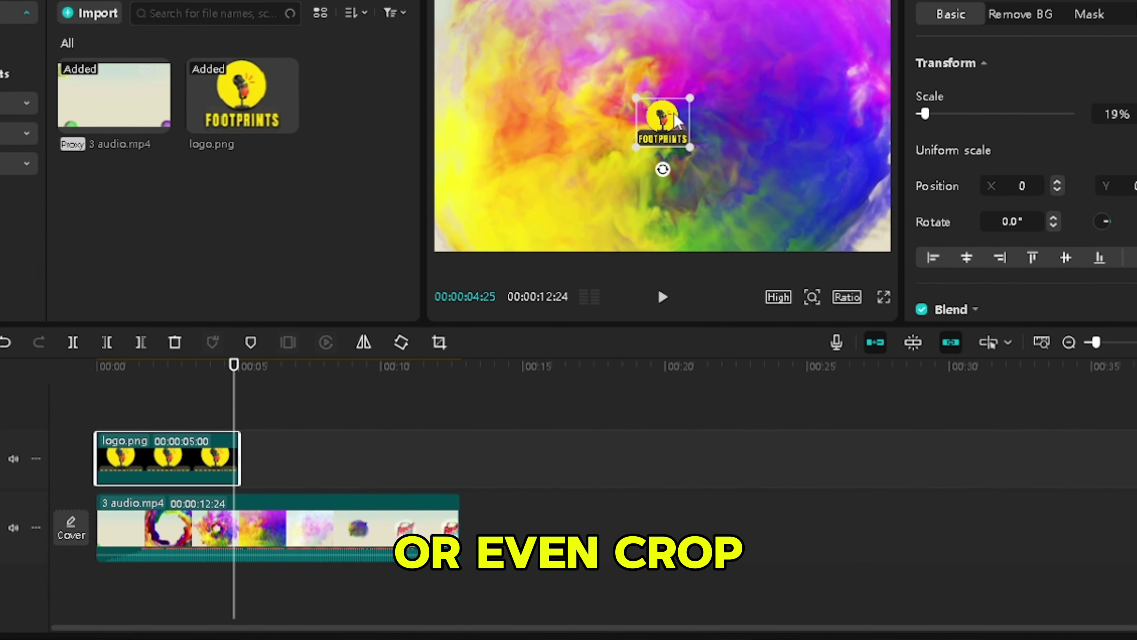
{"action": "left_click_drag", "start_coordinate": [780, 74], "coordinate": [895, 11]}
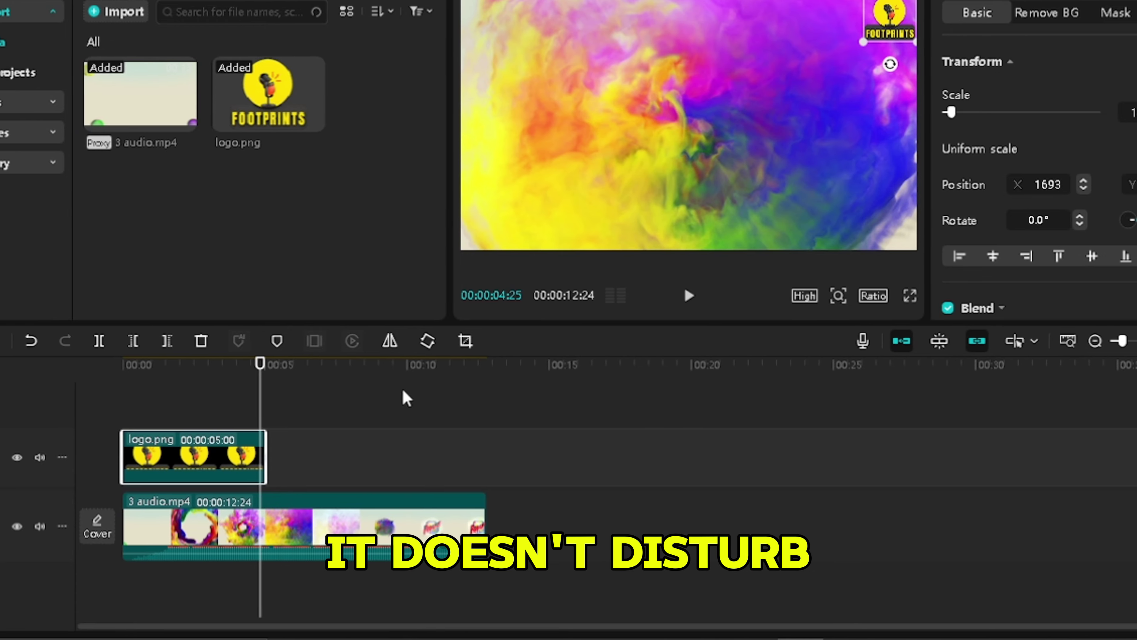
{"action": "left_click_drag", "start_coordinate": [269, 457], "coordinate": [445, 460]}
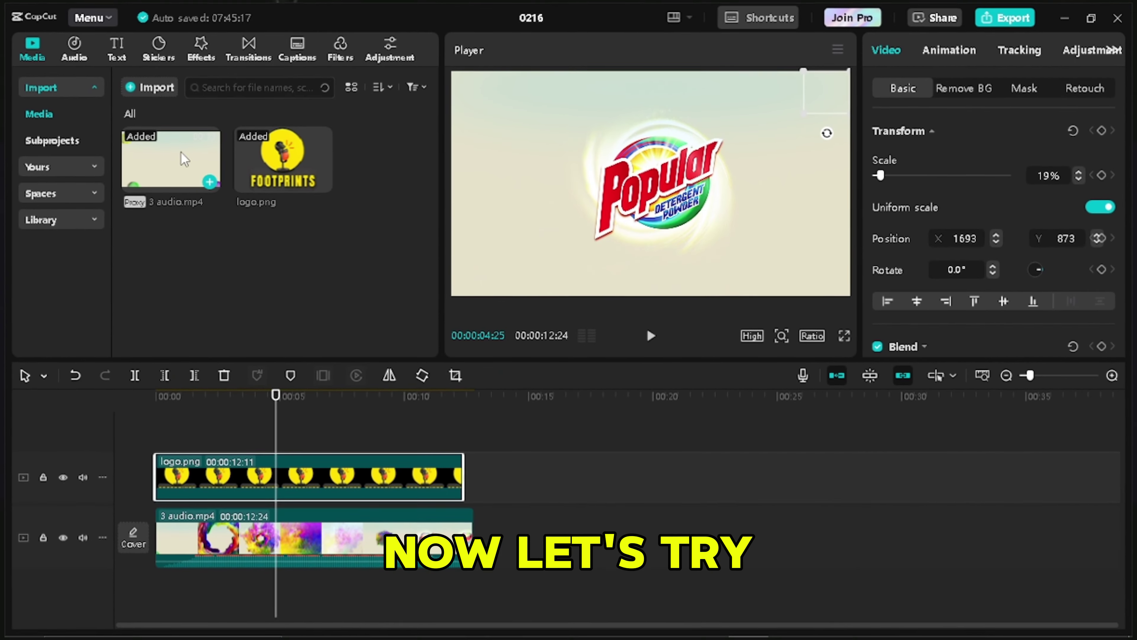
Add the Valentines Day music track Rays Of Sunlight-CAPPTV at the start of the timeline, beneath the video track.
{"action": "left_click", "coordinate": [83, 56]}
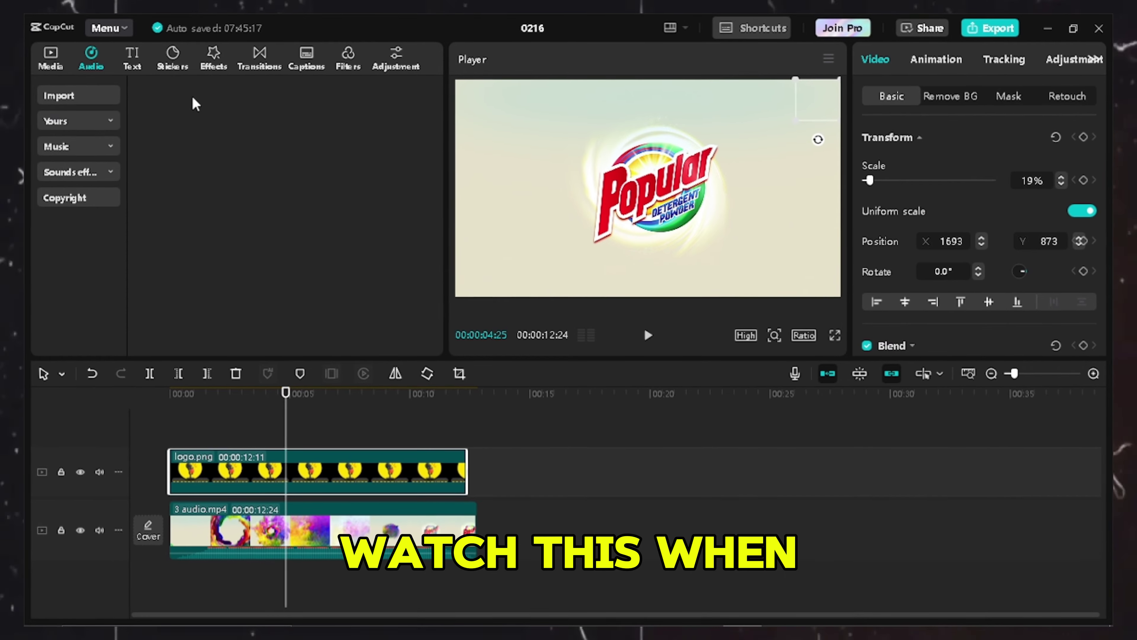
{"action": "left_click_drag", "start_coordinate": [231, 157], "coordinate": [188, 545]}
{"action": "left_click_drag", "start_coordinate": [261, 172], "coordinate": [190, 575]}
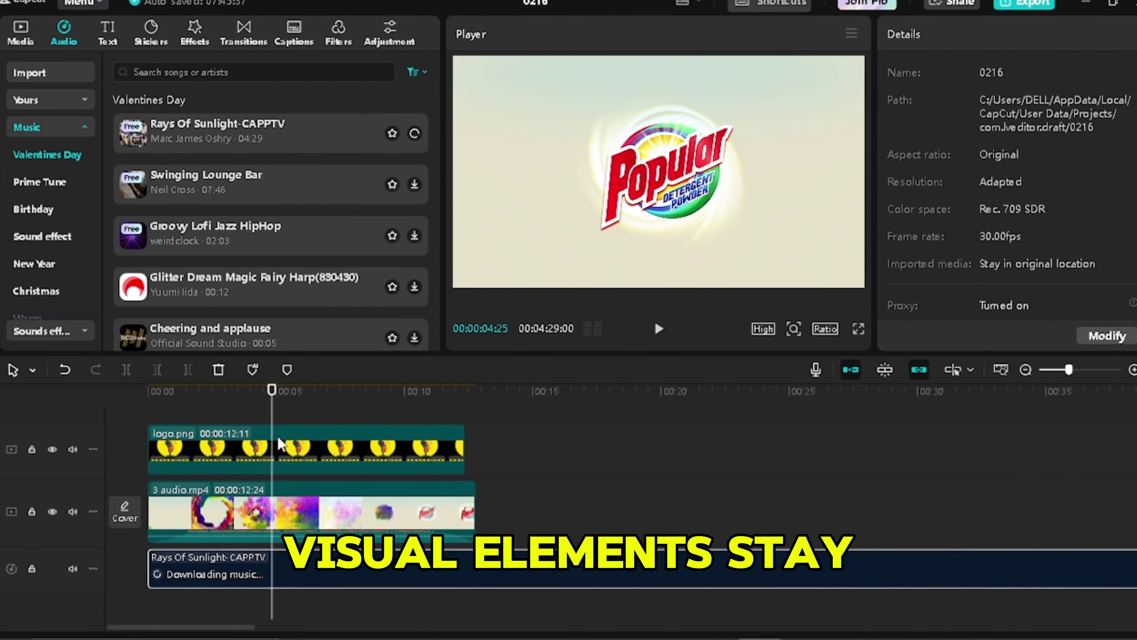
Scrub the playhead to 00:00:11:19 to examine the stacked logo, video and music tracks.
{"action": "left_click", "coordinate": [242, 504]}
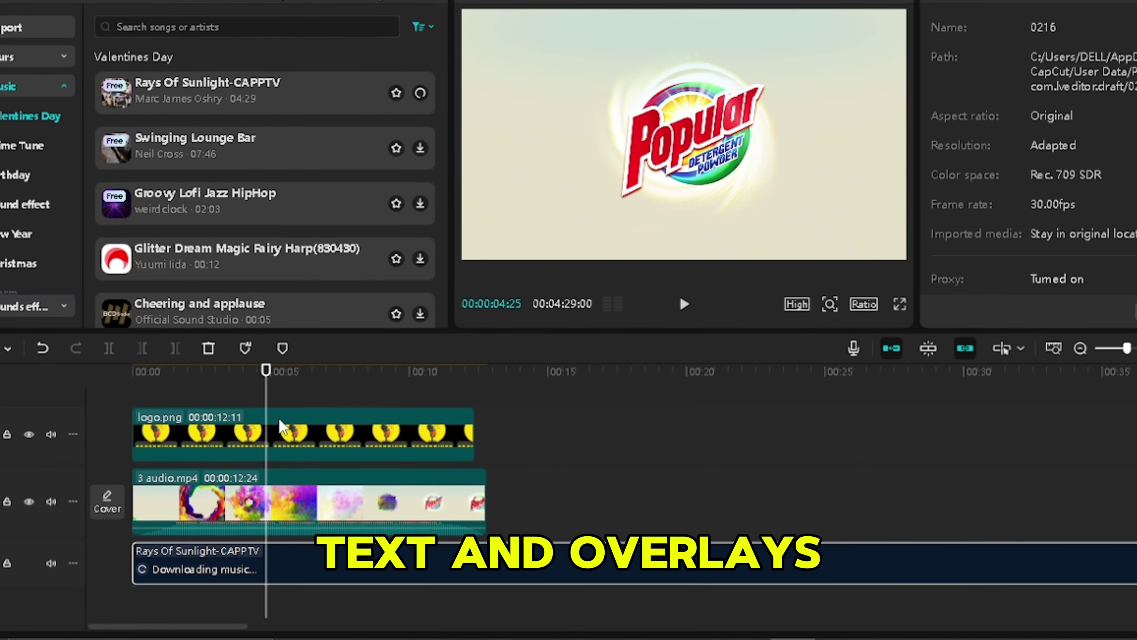
{"action": "left_click", "coordinate": [266, 398]}
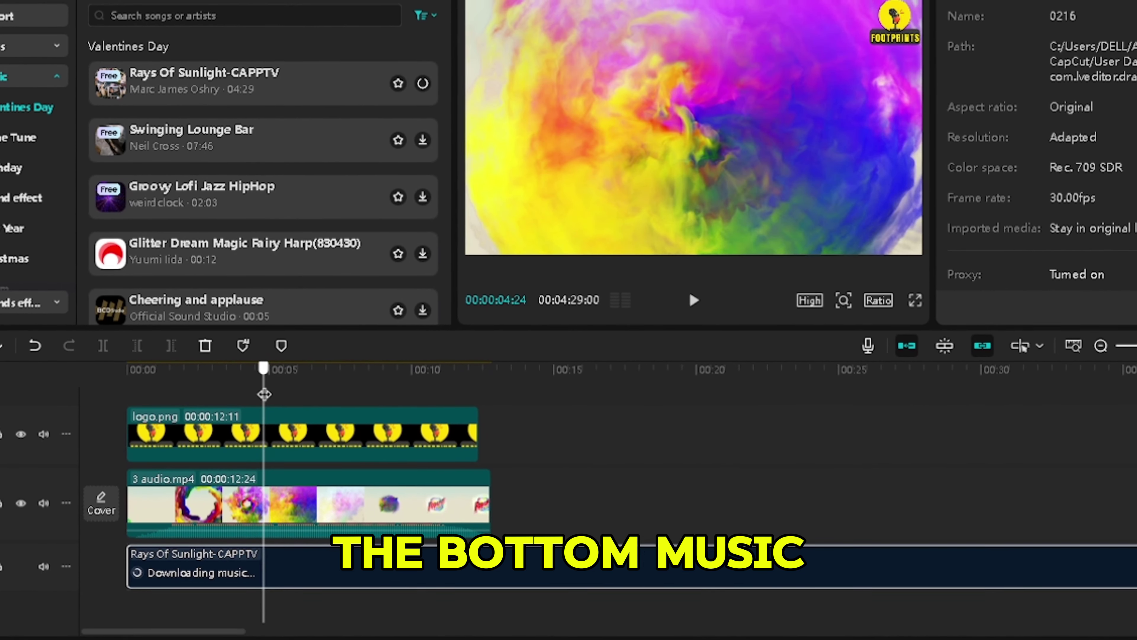
{"action": "left_click_drag", "start_coordinate": [264, 394], "coordinate": [457, 395]}
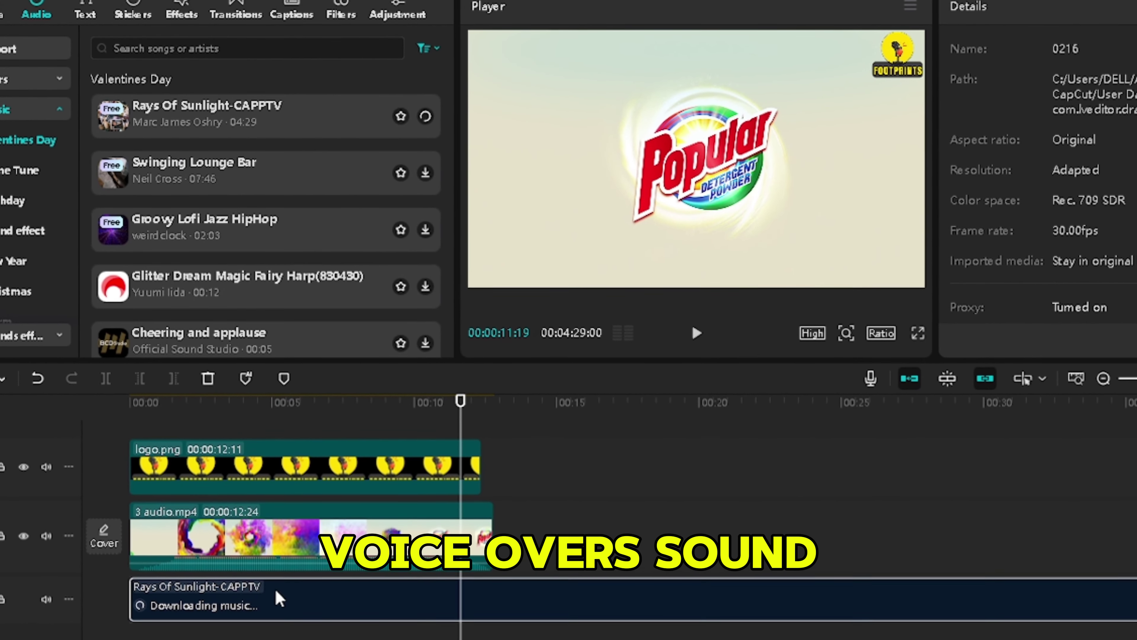
Clear the music, logo and video clips from the timeline and place 3 audio.mp4 at its start again.
{"action": "key", "text": "Delete"}
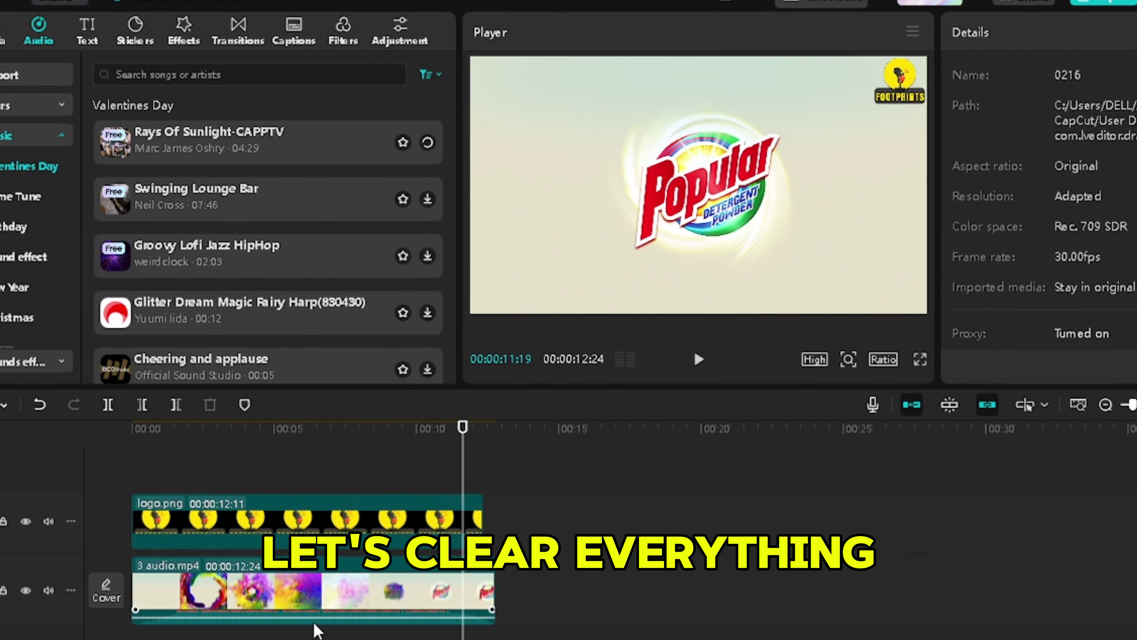
{"action": "left_click", "coordinate": [174, 511]}
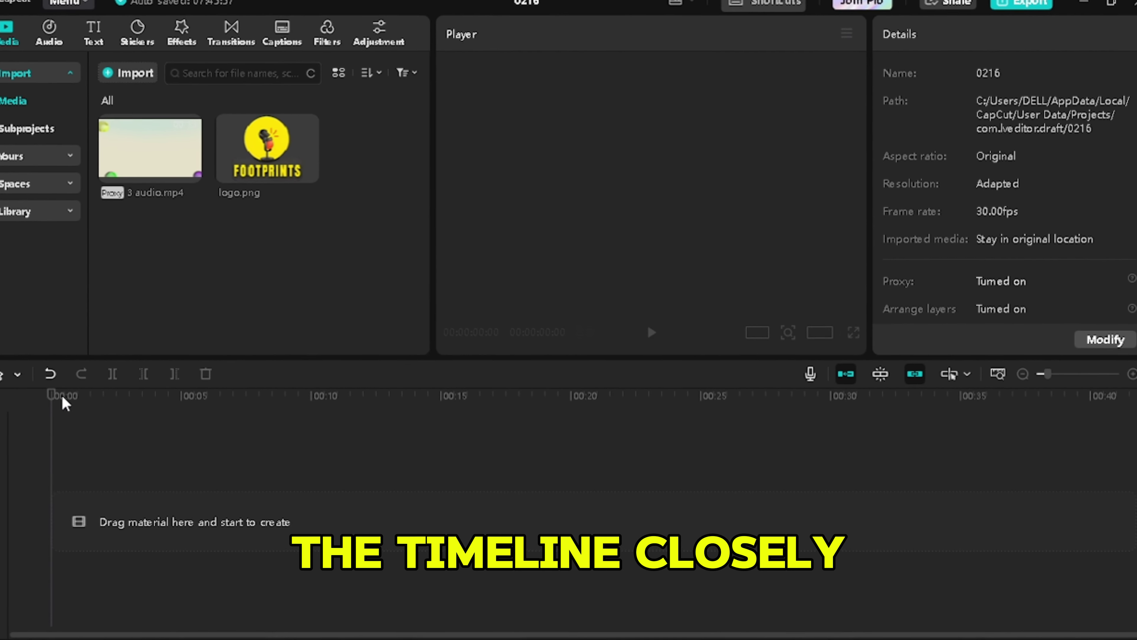
{"action": "left_click_drag", "start_coordinate": [133, 165], "coordinate": [73, 526]}
Move the playhead to 00:00:02:02 and magnify the timeline there down to individual frames.
{"action": "left_click_drag", "start_coordinate": [103, 405], "coordinate": [161, 397]}
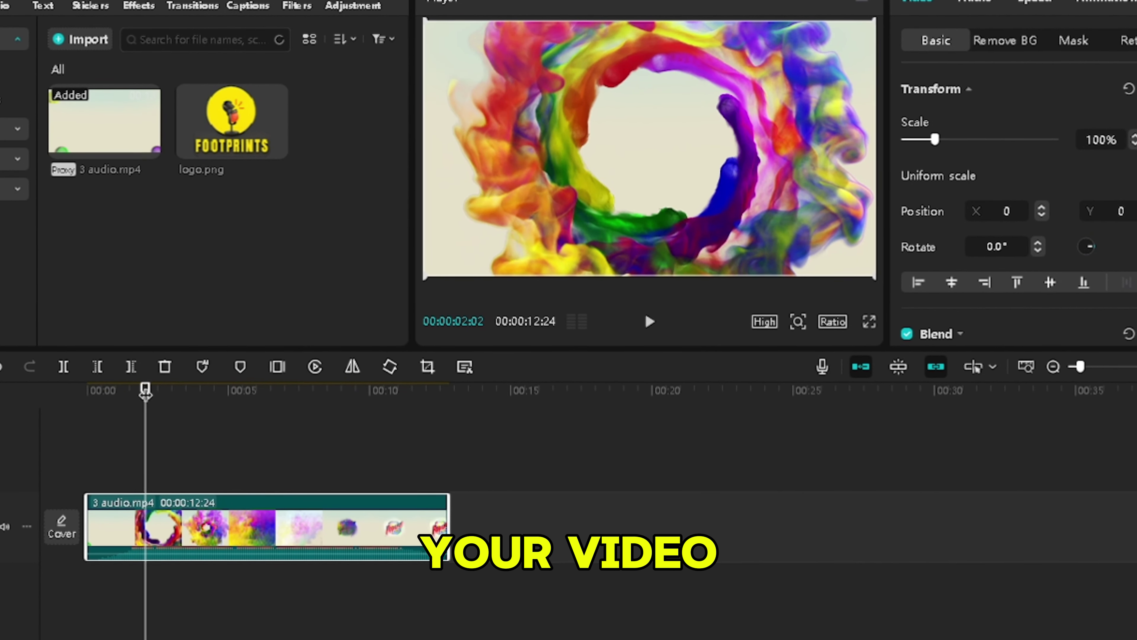
{"action": "scroll", "coordinate": [191, 421], "scroll_direction": "up", "scroll_amount": 5}
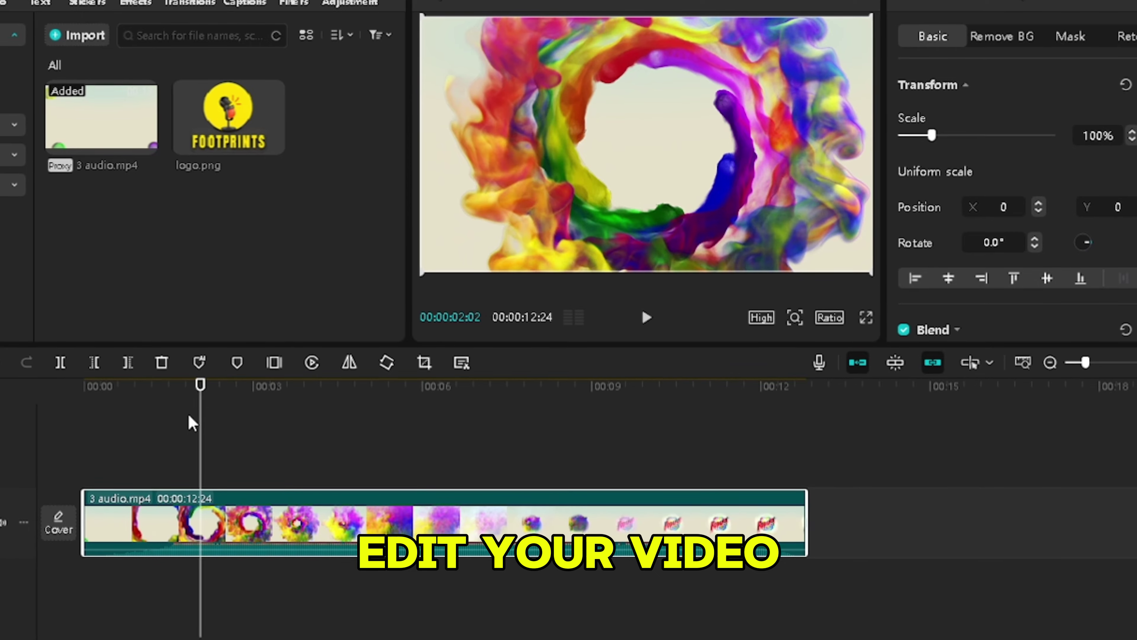
{"action": "scroll", "coordinate": [192, 421], "scroll_direction": "up", "scroll_amount": 3}
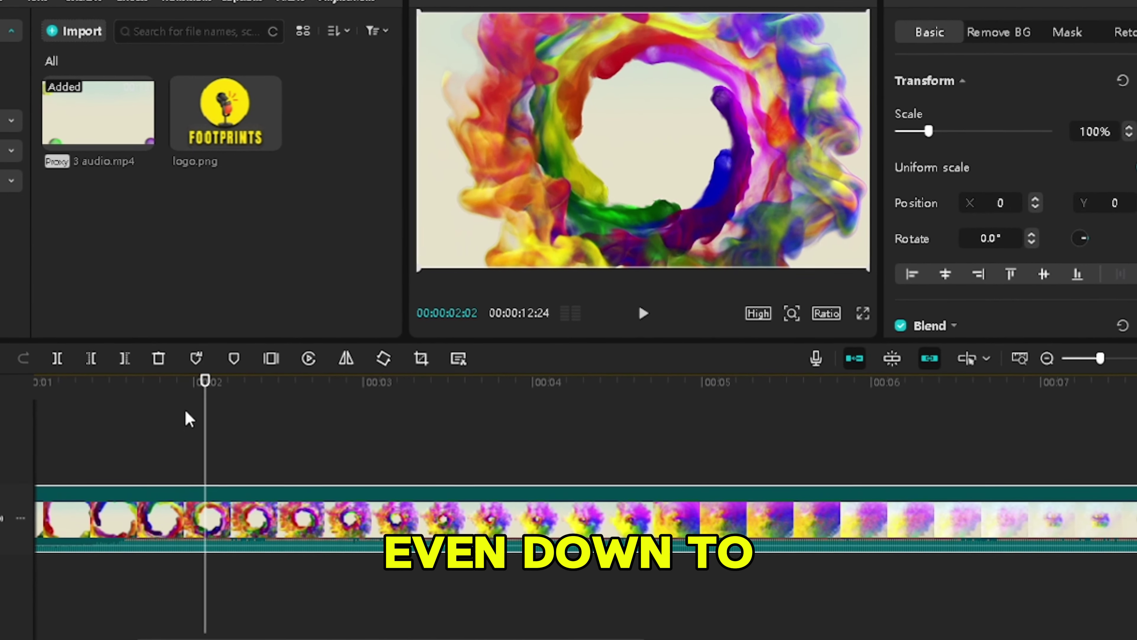
{"action": "scroll", "coordinate": [205, 420], "scroll_direction": "up", "scroll_amount": 3}
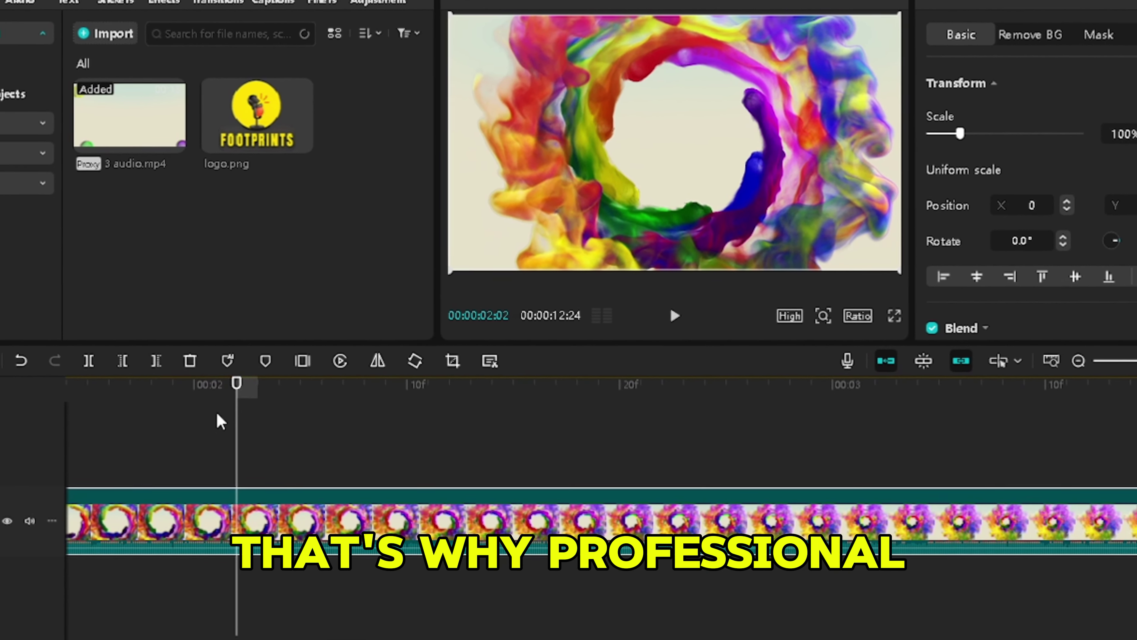
{"action": "scroll", "coordinate": [217, 421], "scroll_direction": "up", "scroll_amount": 2}
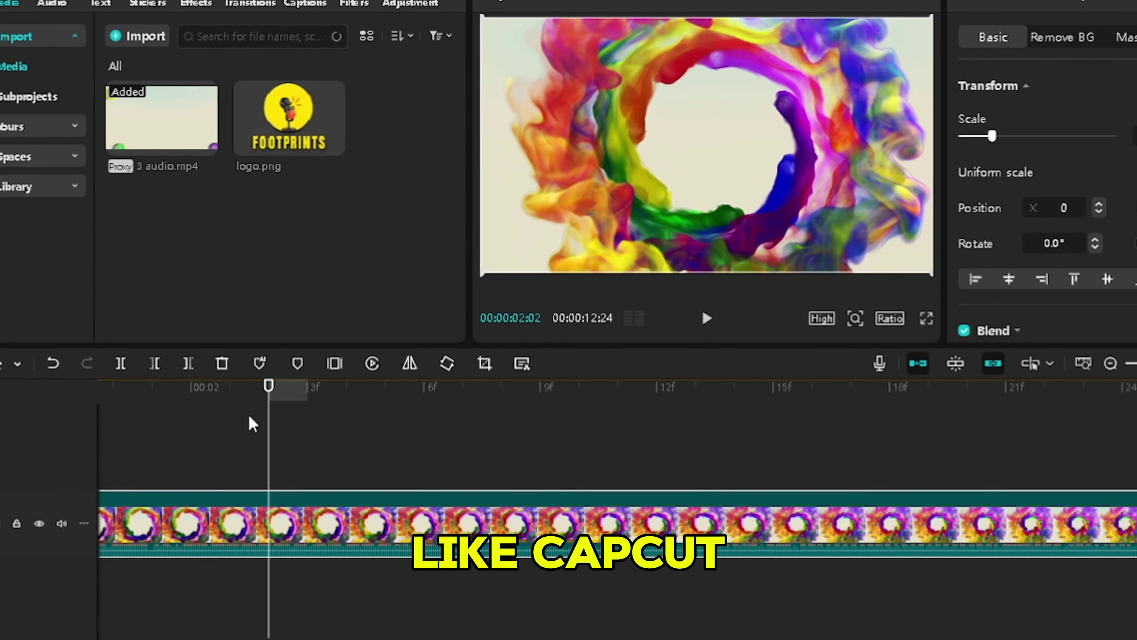
{"action": "scroll", "coordinate": [237, 422], "scroll_direction": "up", "scroll_amount": 5}
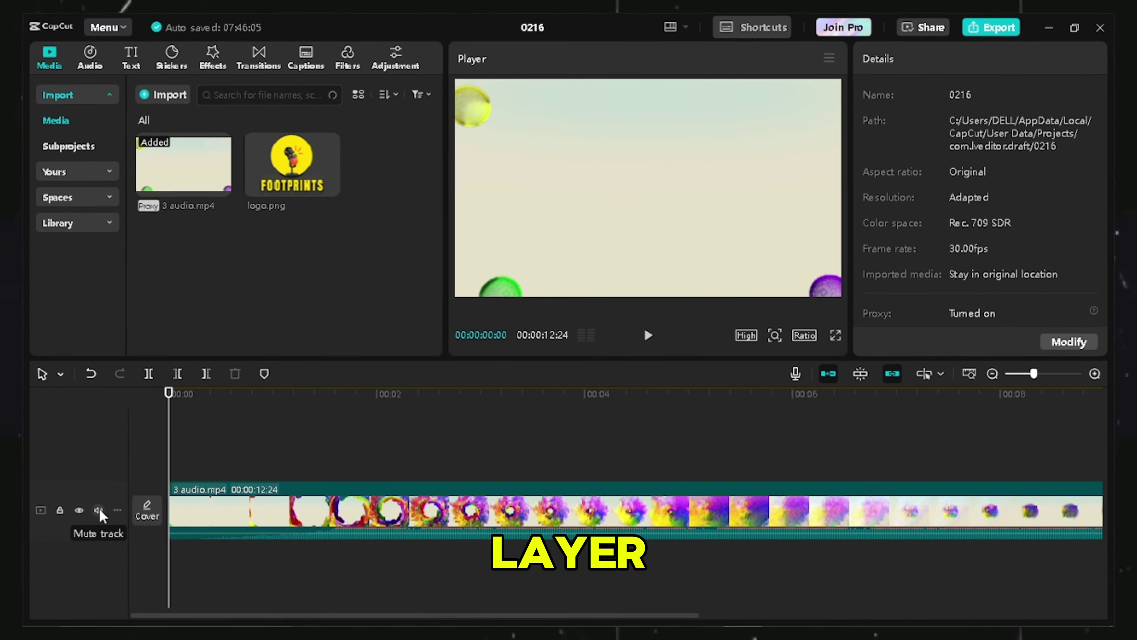
Mute the 3 audio.mp4 track and play the video from 00:00:02:00.
{"action": "left_click", "coordinate": [105, 508]}
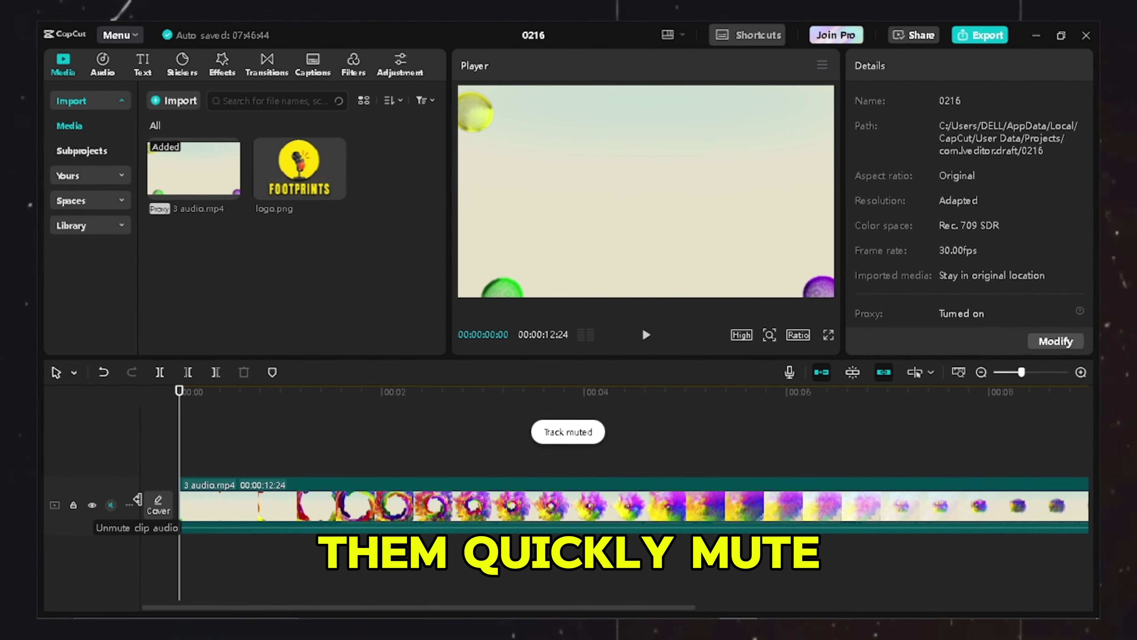
{"action": "left_click", "coordinate": [382, 392]}
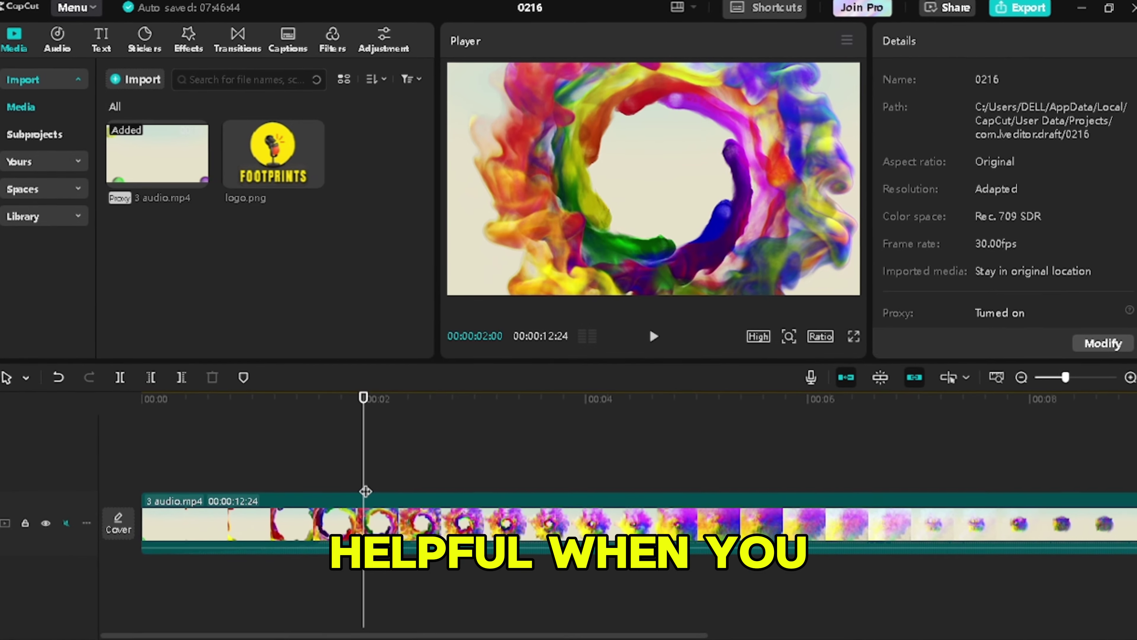
{"action": "left_click", "coordinate": [650, 334]}
{"action": "left_click", "coordinate": [414, 550]}
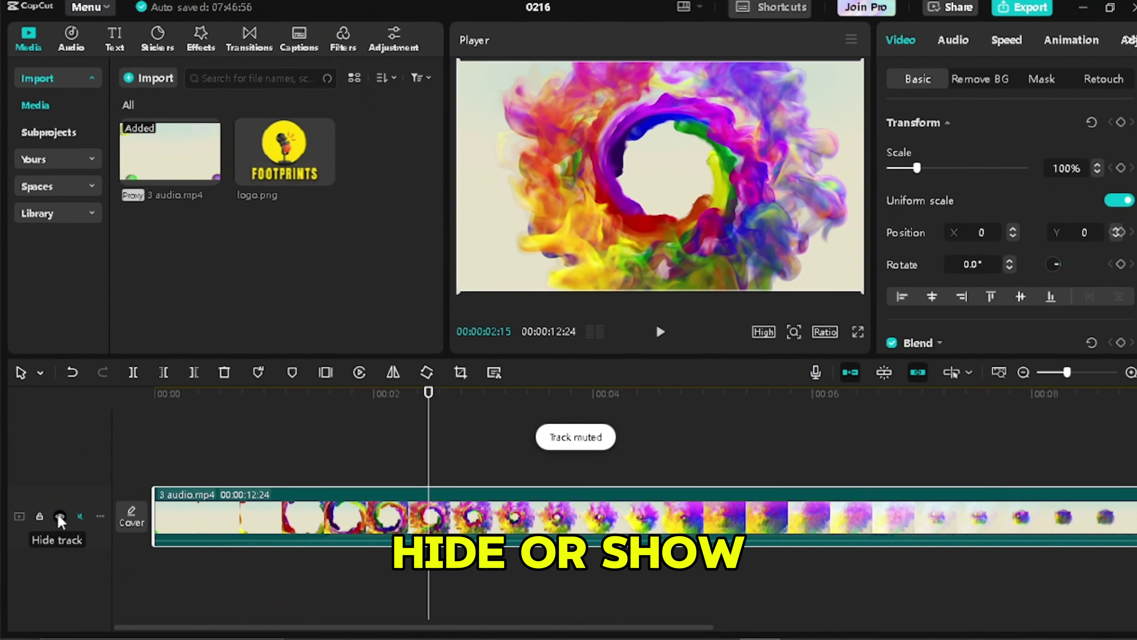
Hide the 3 audio.mp4 track from the preview and show it again.
{"action": "left_click", "coordinate": [13, 536]}
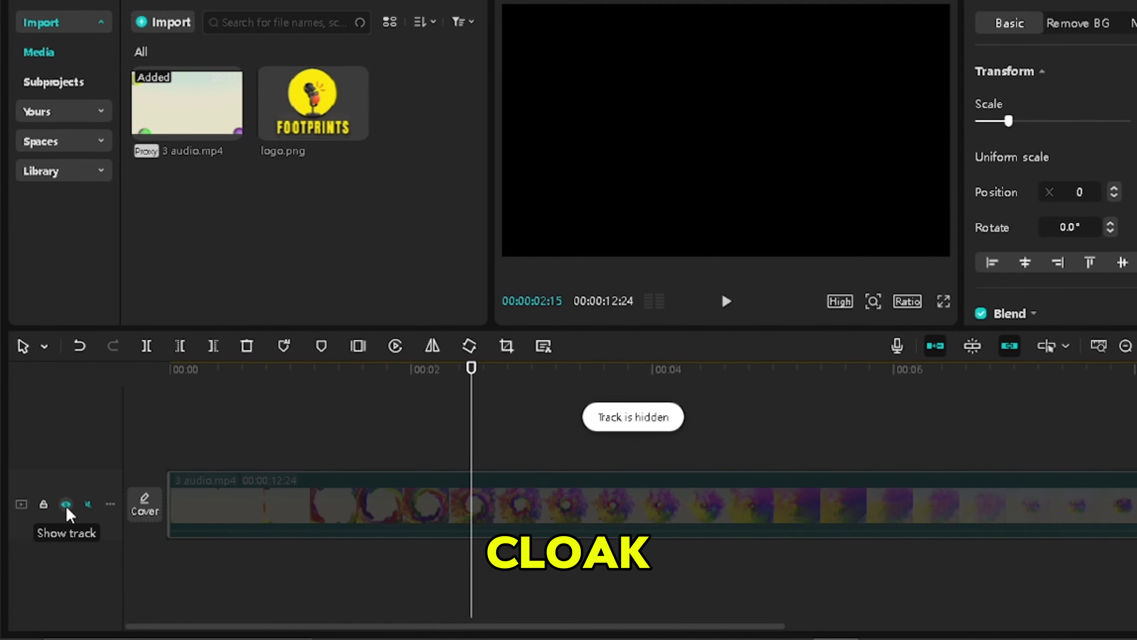
{"action": "left_click", "coordinate": [66, 504]}
{"action": "left_click", "coordinate": [66, 504]}
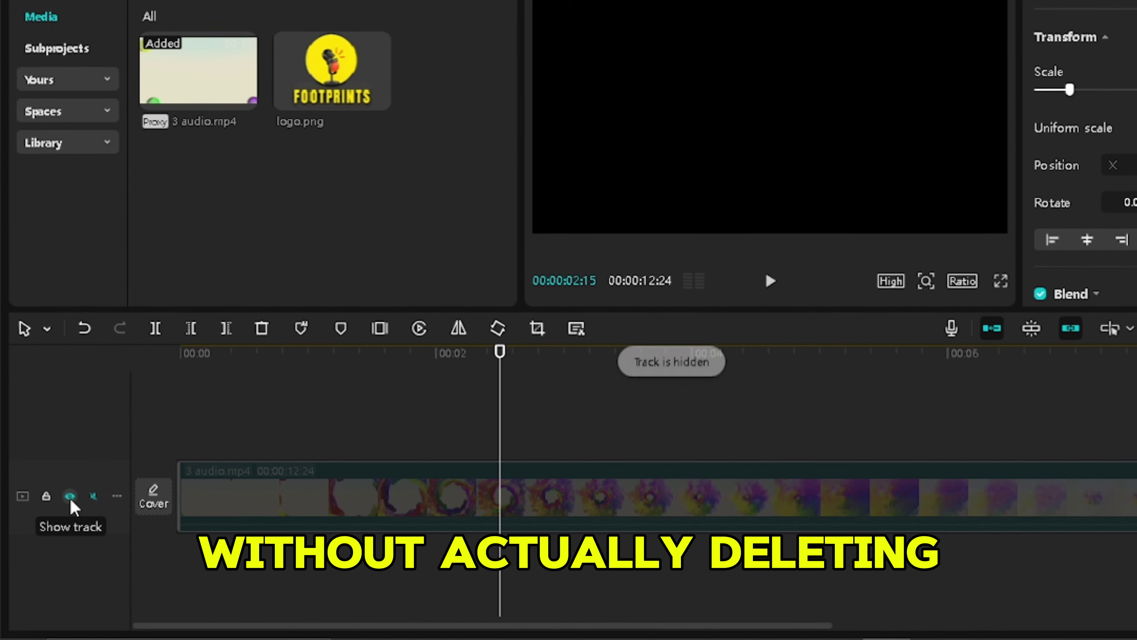
{"action": "left_click", "coordinate": [70, 496]}
Lock the 3 audio.mp4 track and scrub the playhead to 00:00:03:05.
{"action": "left_click", "coordinate": [46, 496]}
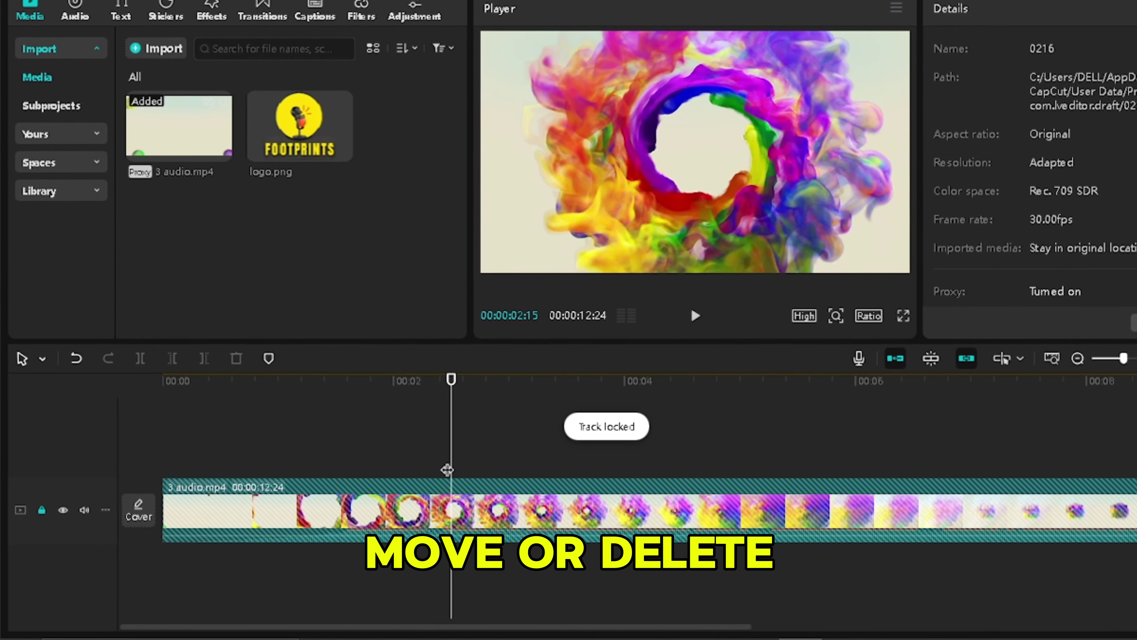
{"action": "left_click_drag", "start_coordinate": [447, 469], "coordinate": [547, 445]}
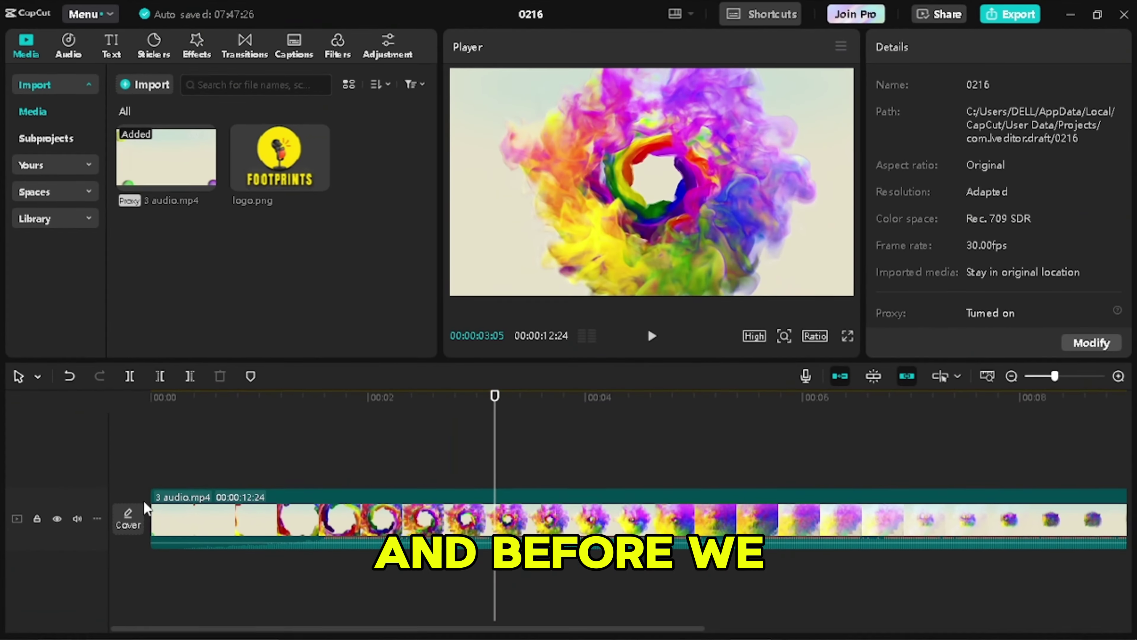
Open the video's cover settings and return the playhead to the start of the timeline.
{"action": "left_click", "coordinate": [127, 520]}
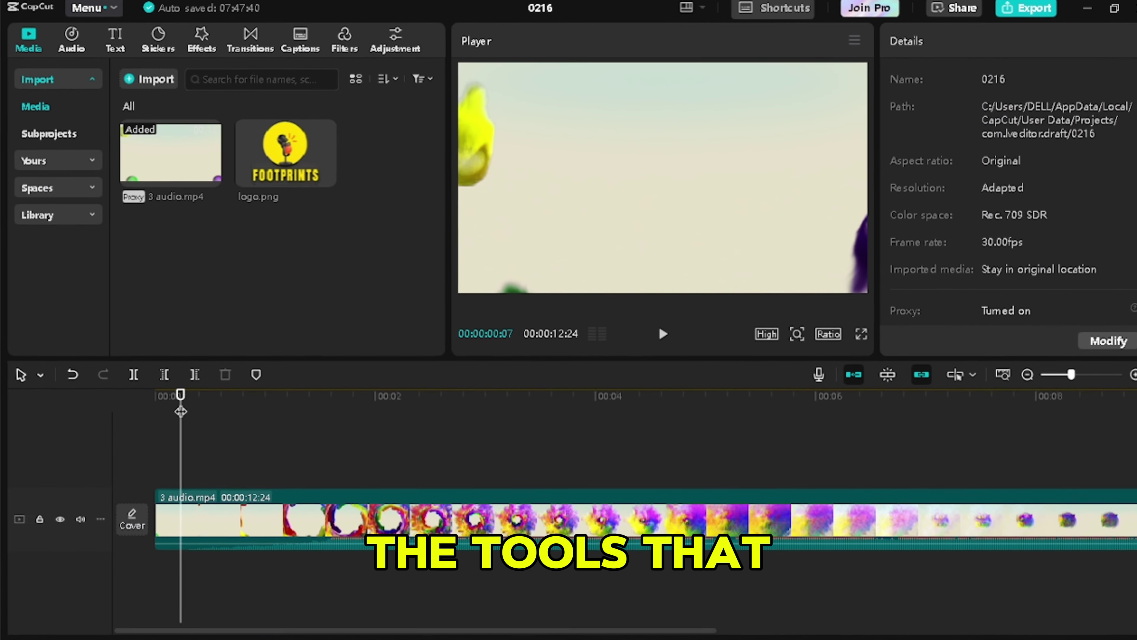
{"action": "left_click_drag", "start_coordinate": [180, 411], "coordinate": [97, 398]}
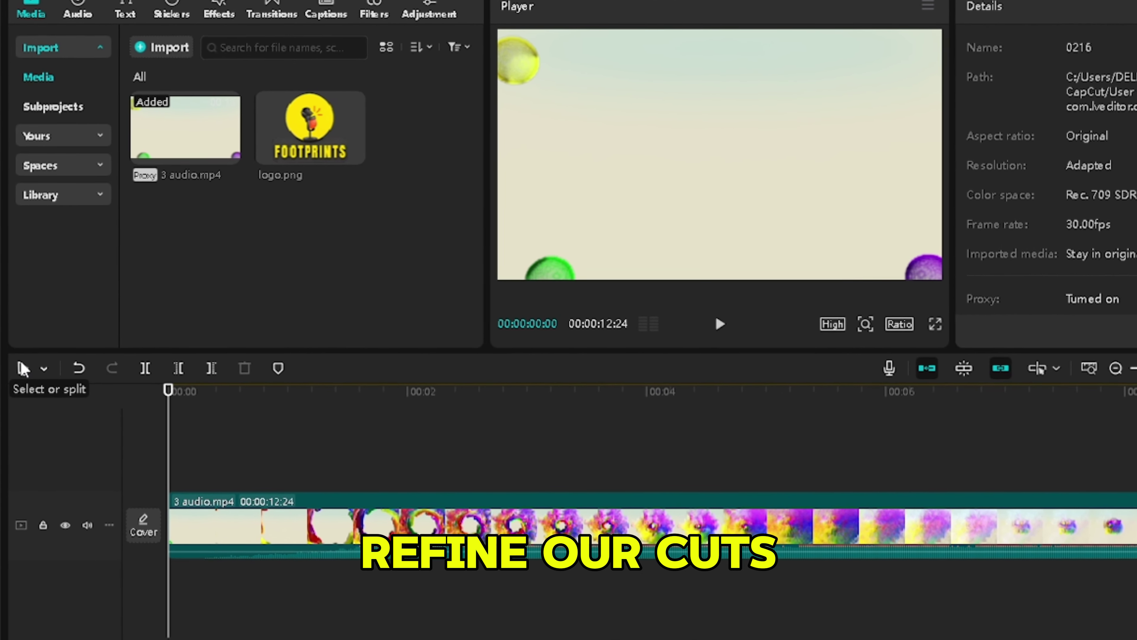
With the Select rightward tool, select the last clip and extend the selection to progressively earlier clips of the split video.
{"action": "left_click", "coordinate": [43, 371]}
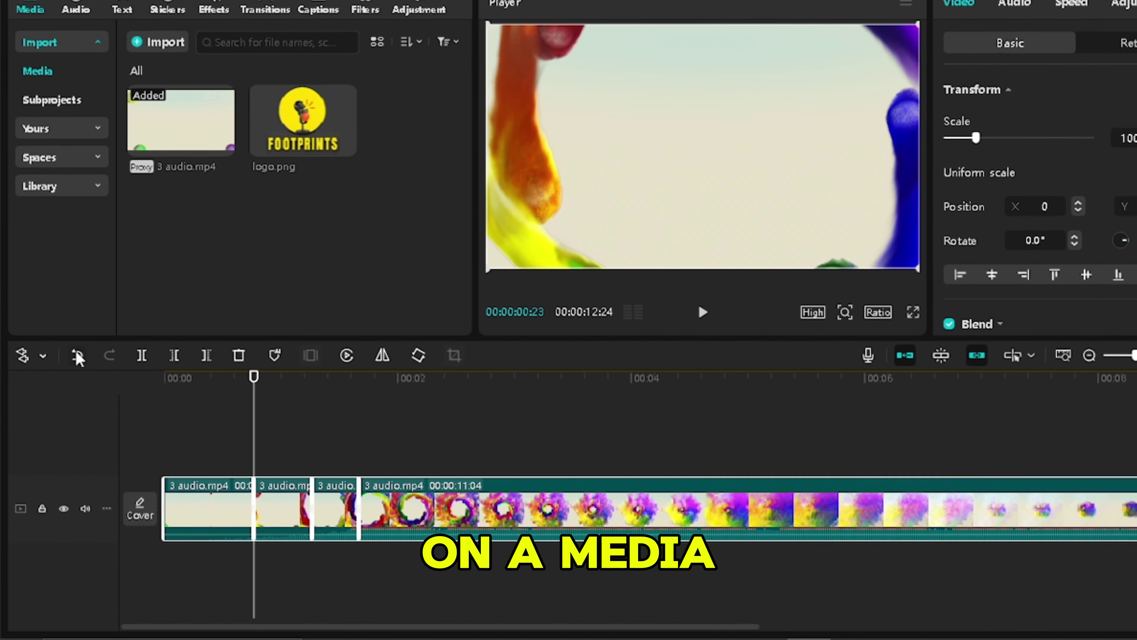
{"action": "left_click", "coordinate": [45, 350]}
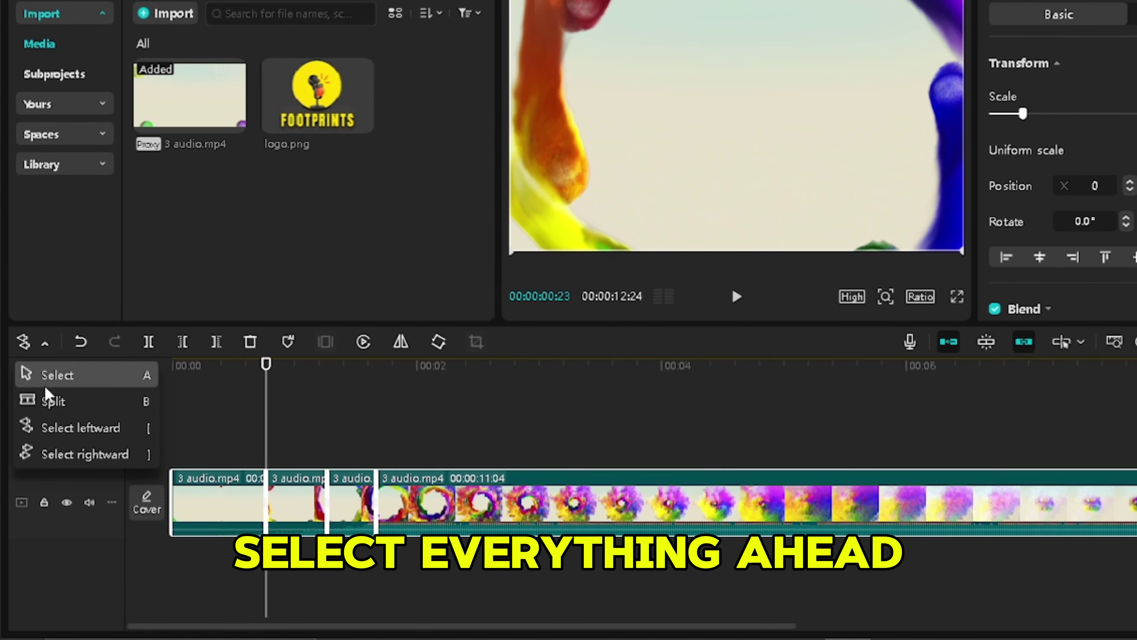
{"action": "left_click", "coordinate": [71, 450]}
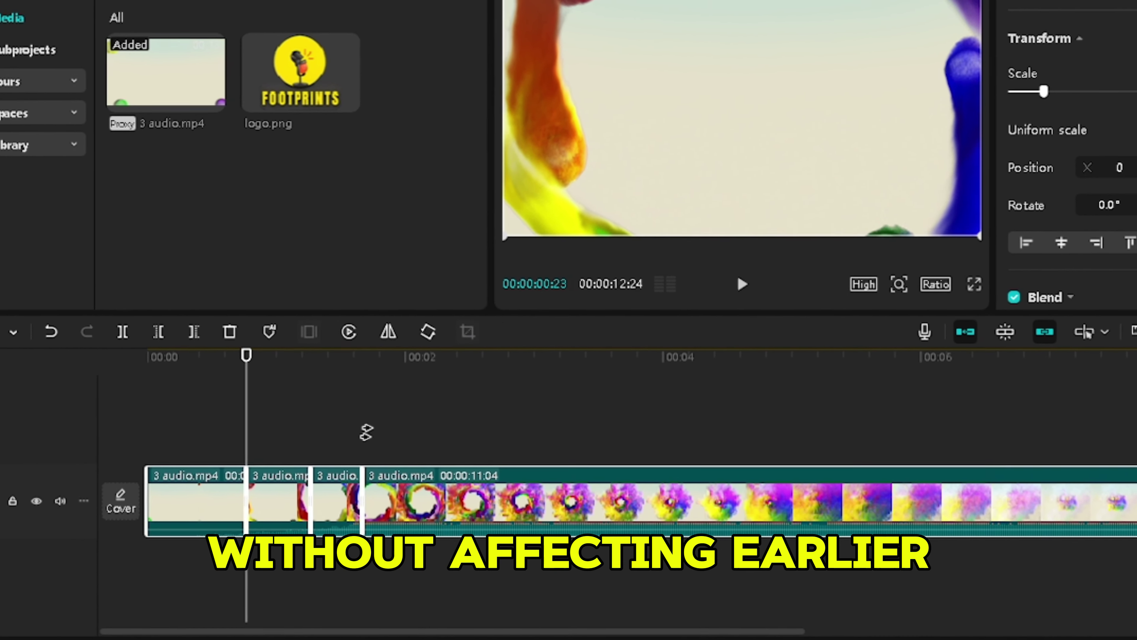
{"action": "left_click", "coordinate": [387, 429]}
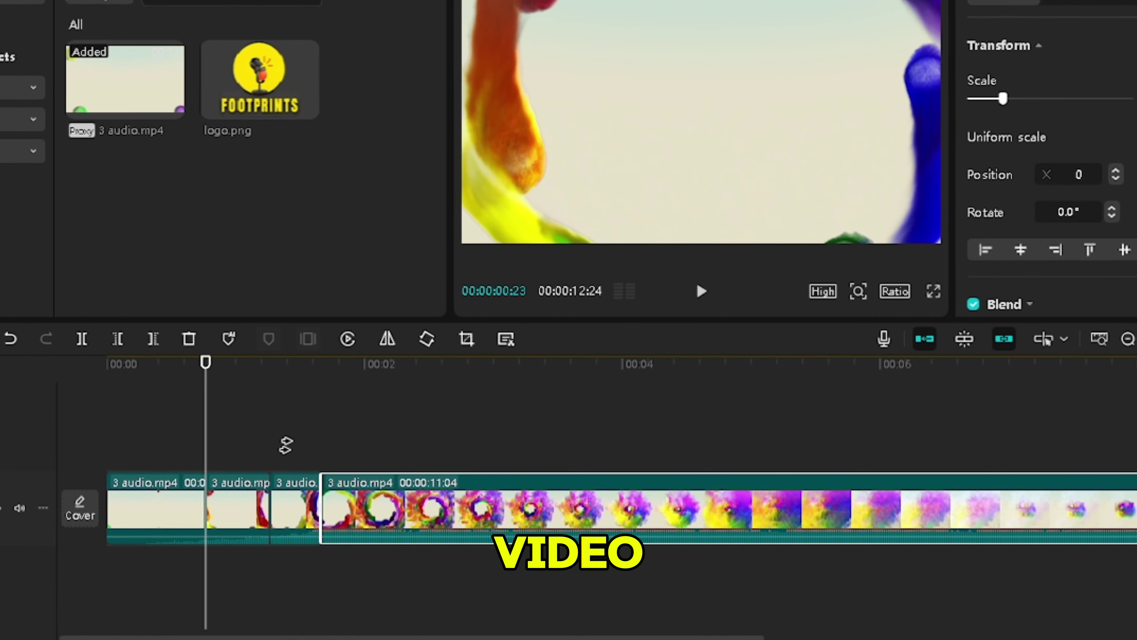
{"action": "left_click", "coordinate": [307, 440]}
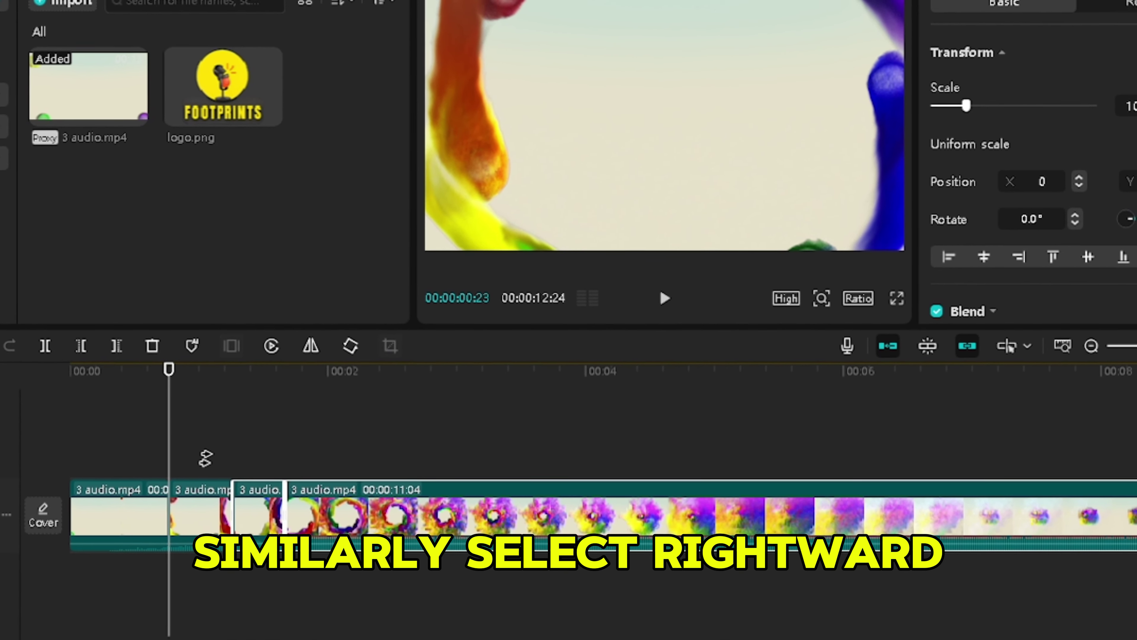
{"action": "left_click", "coordinate": [210, 455]}
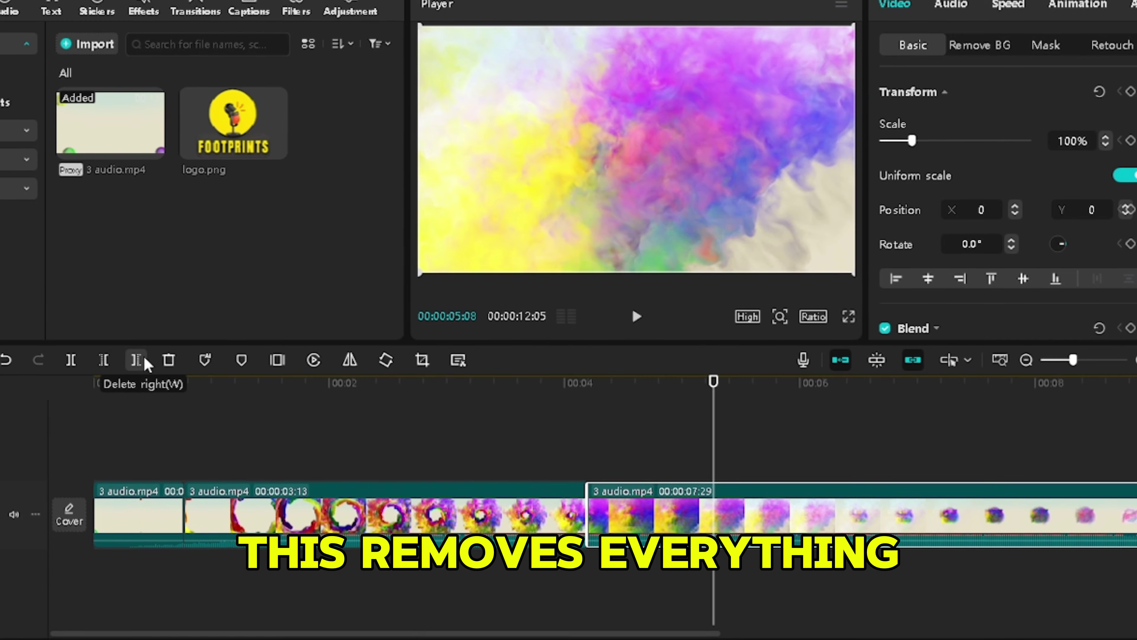
Delete everything after 00:00:05:08 from the last clip of the split video.
{"action": "left_click", "coordinate": [143, 360]}
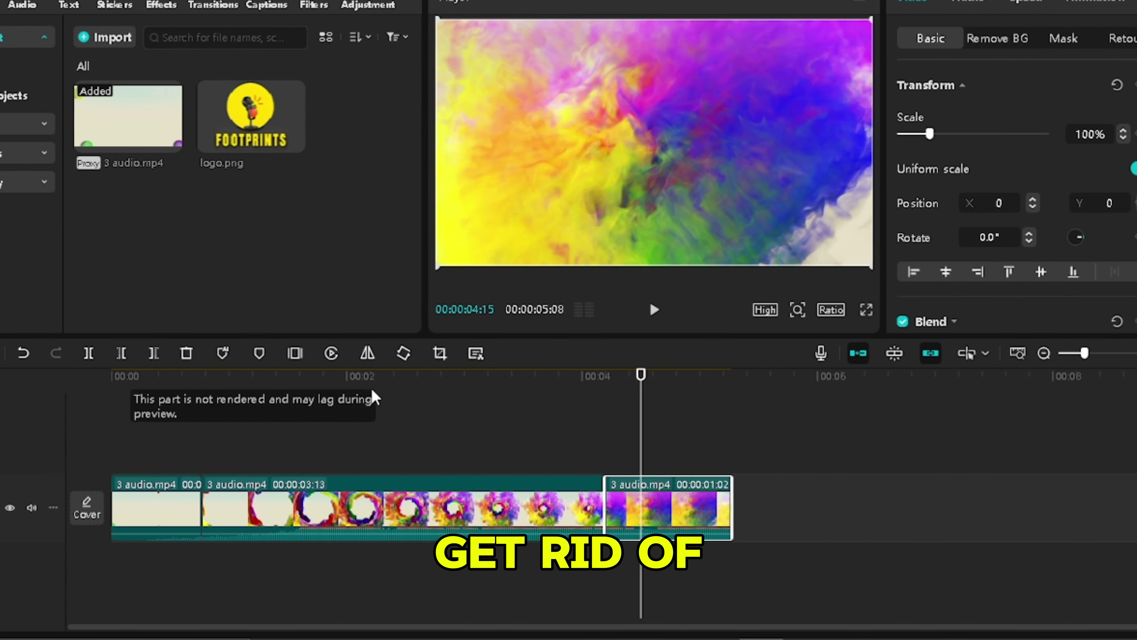
{"action": "left_click", "coordinate": [602, 458]}
{"action": "left_click", "coordinate": [545, 511]}
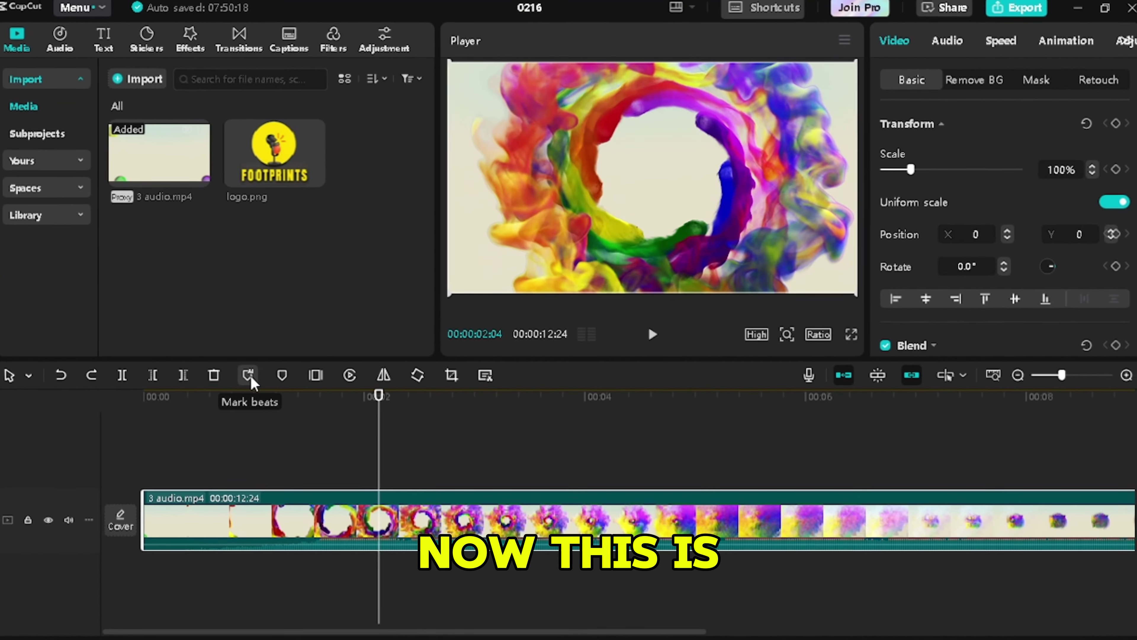
Insert a three-second freeze frame into 3 audio.mp4 at 00:00:02:03.
{"action": "left_click", "coordinate": [274, 353]}
{"action": "left_click", "coordinate": [330, 426]}
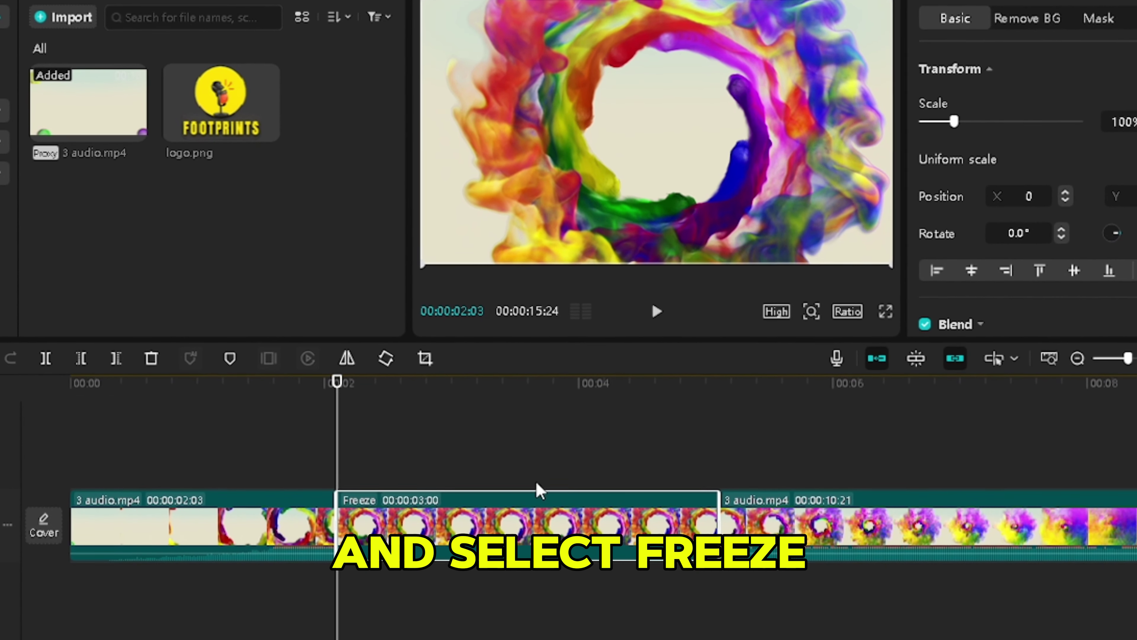
Scrub the playhead across the freeze frame and its neighbouring clips to preview the held image.
{"action": "left_click_drag", "start_coordinate": [335, 479], "coordinate": [604, 486]}
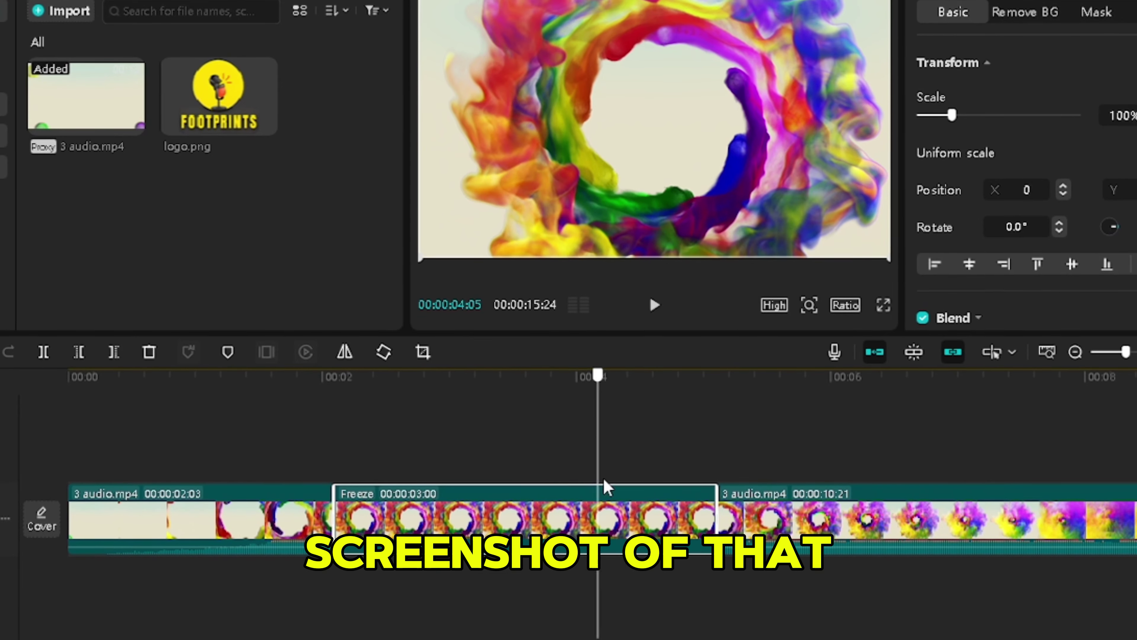
{"action": "left_click_drag", "start_coordinate": [452, 510], "coordinate": [619, 509]}
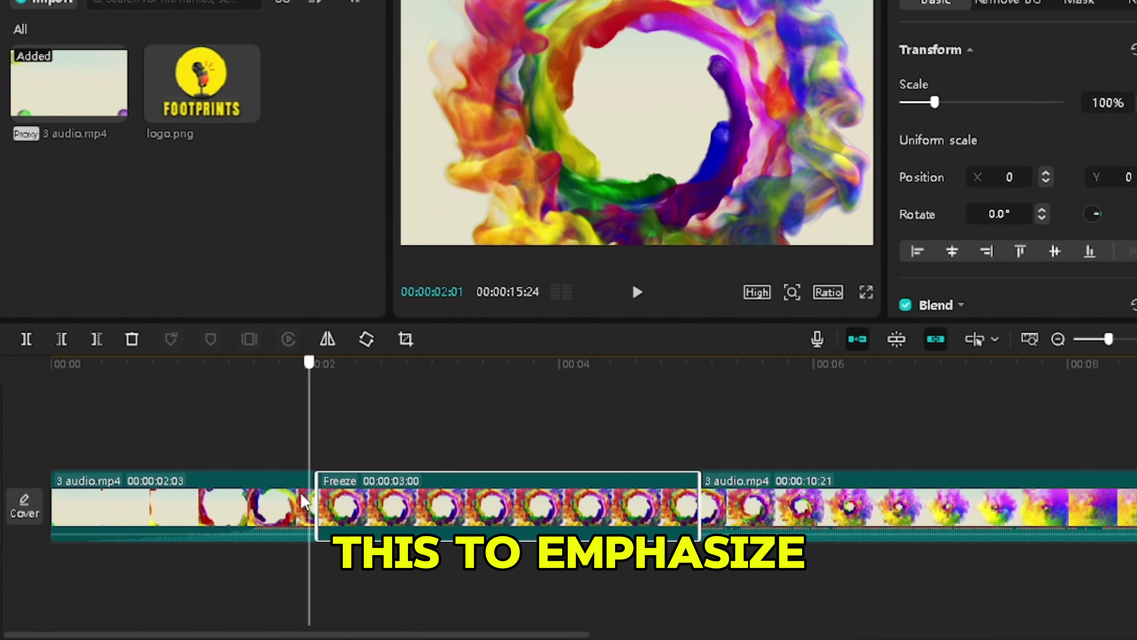
{"action": "left_click_drag", "start_coordinate": [305, 502], "coordinate": [376, 491]}
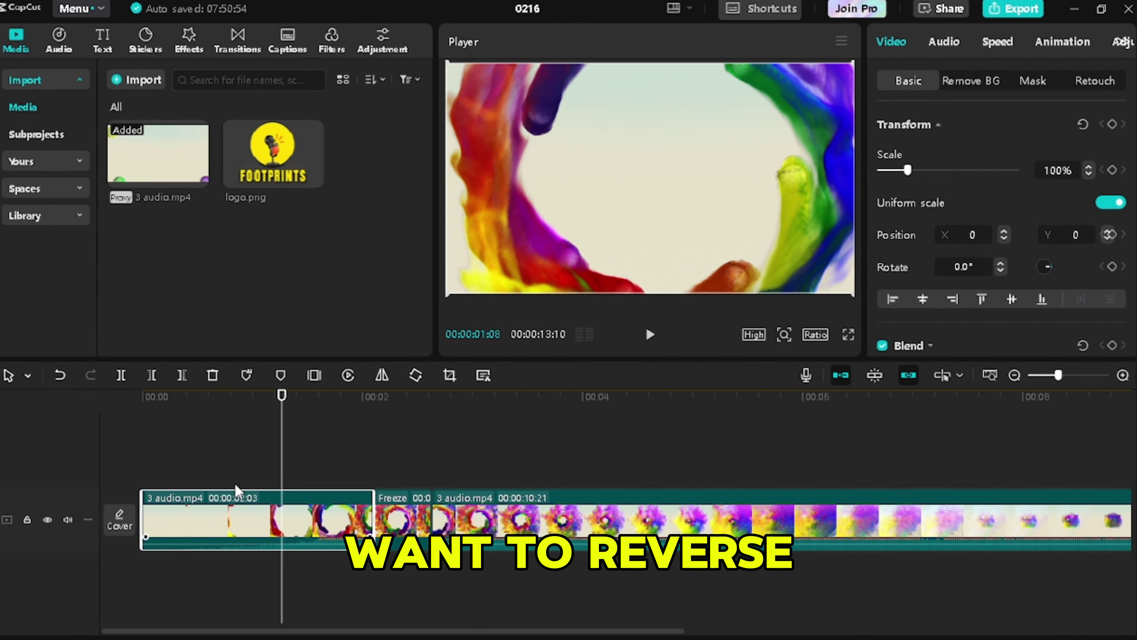
Reverse the first 3 audio.mp4 clip, scrub through it, and mirror the picture horizontally.
{"action": "left_click", "coordinate": [347, 376]}
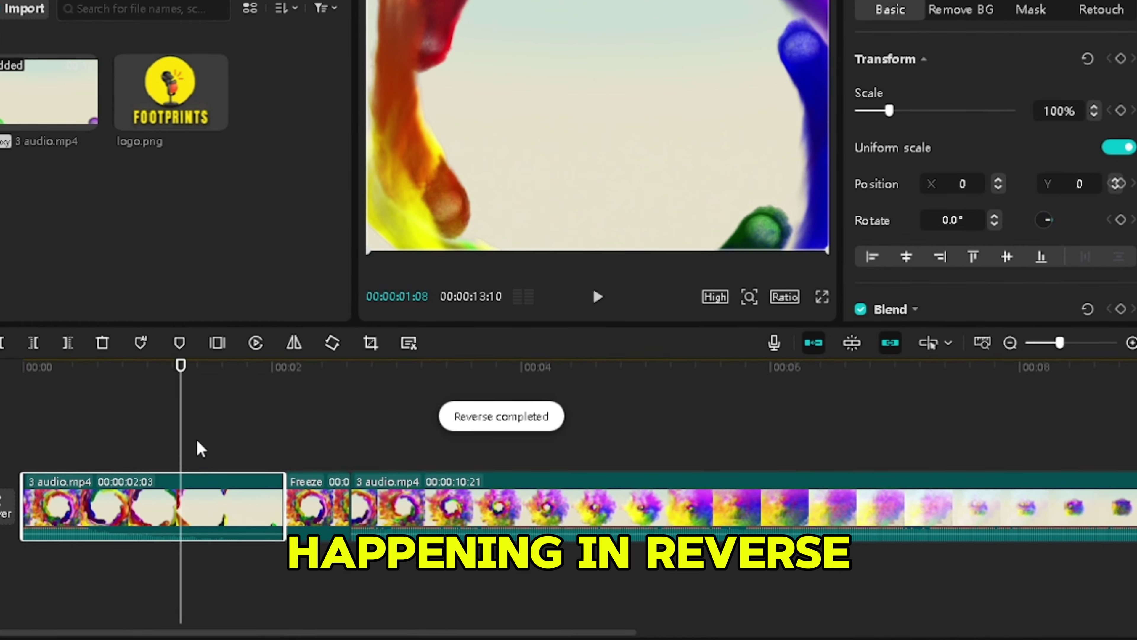
{"action": "left_click_drag", "start_coordinate": [112, 441], "coordinate": [18, 432]}
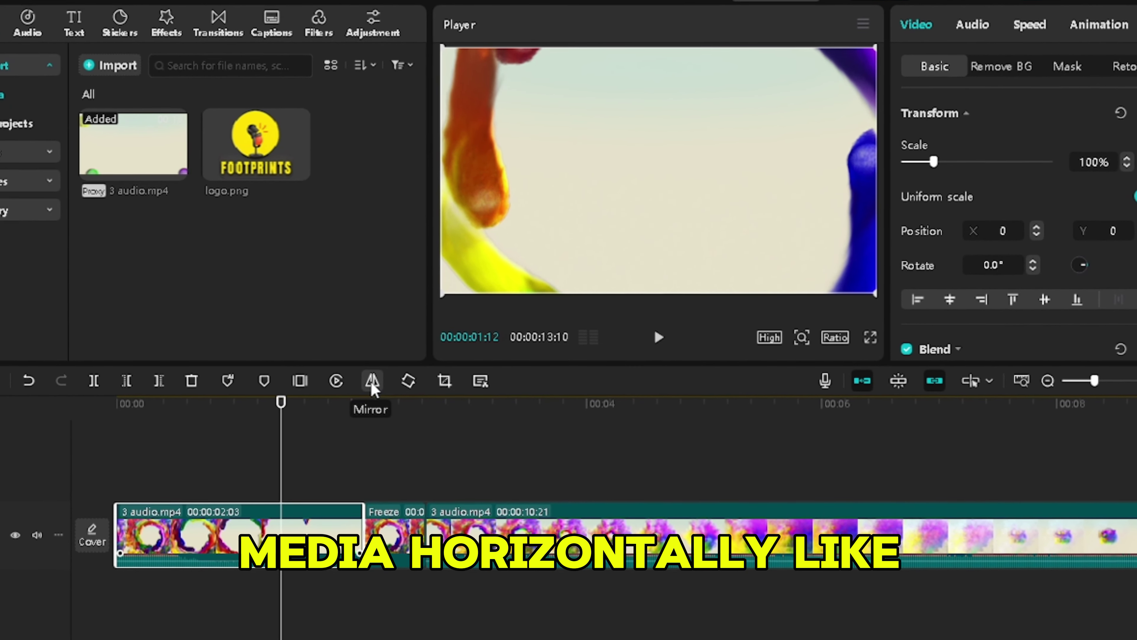
{"action": "left_click", "coordinate": [369, 385]}
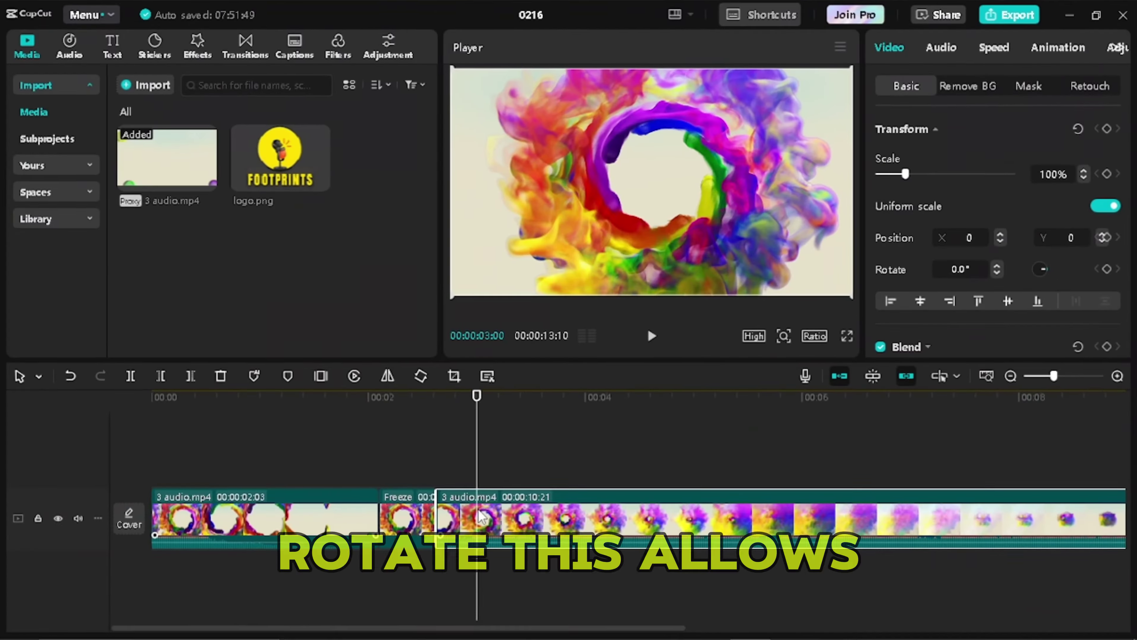
Rotate the last 3 audio.mp4 clip to 180°.
{"action": "left_click", "coordinate": [417, 378]}
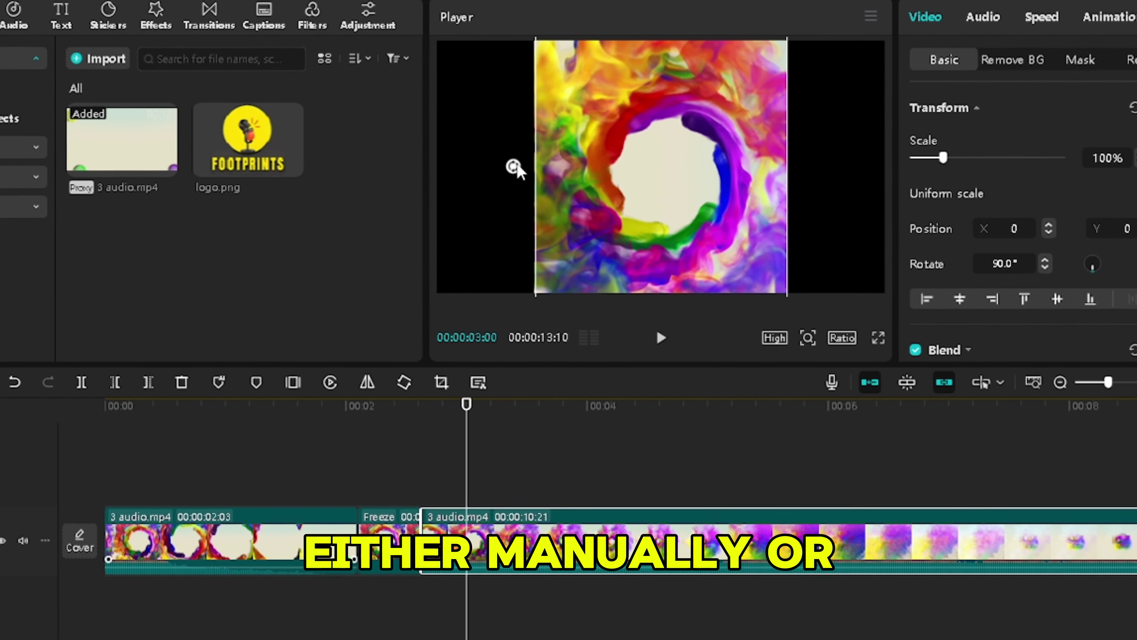
{"action": "left_click_drag", "start_coordinate": [514, 166], "coordinate": [537, 71]}
{"action": "left_click", "coordinate": [651, 263]}
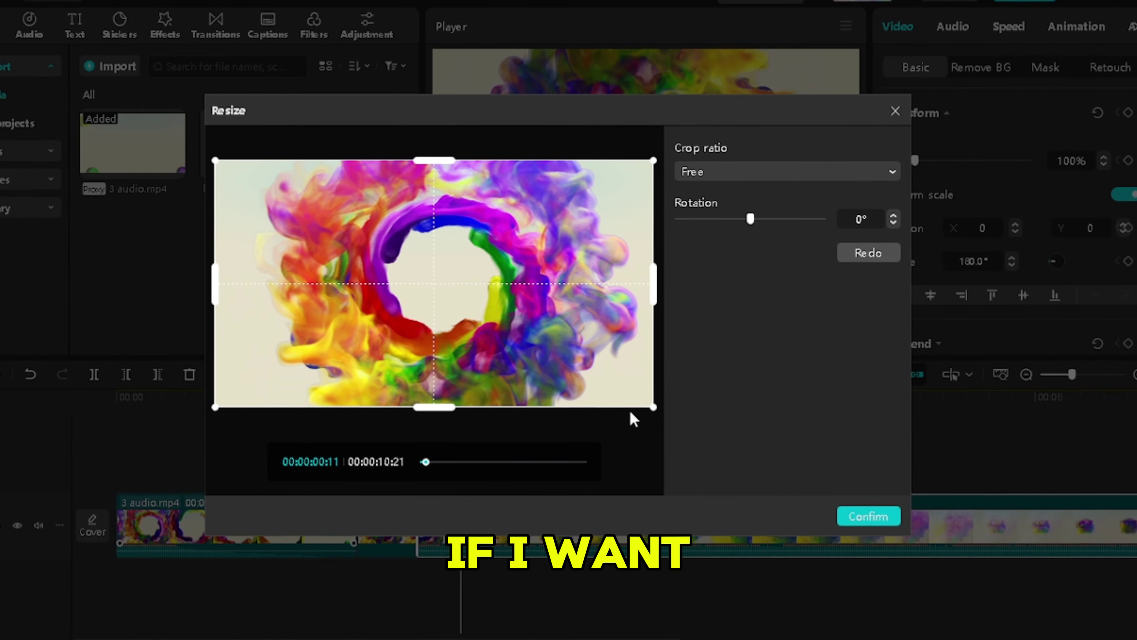
Try a free-ratio crop on the last 3 audio.mp4 clip by pulling in its lower-right corner, and scrub through the clip.
{"action": "left_click_drag", "start_coordinate": [650, 411], "coordinate": [532, 372]}
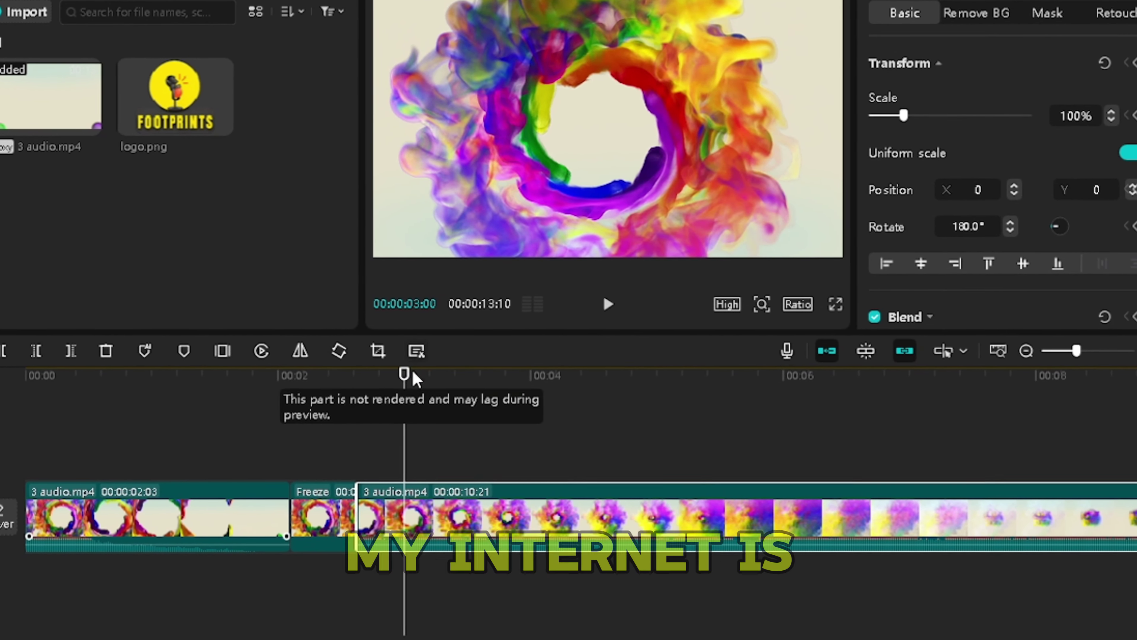
{"action": "left_click_drag", "start_coordinate": [407, 376], "coordinate": [829, 442]}
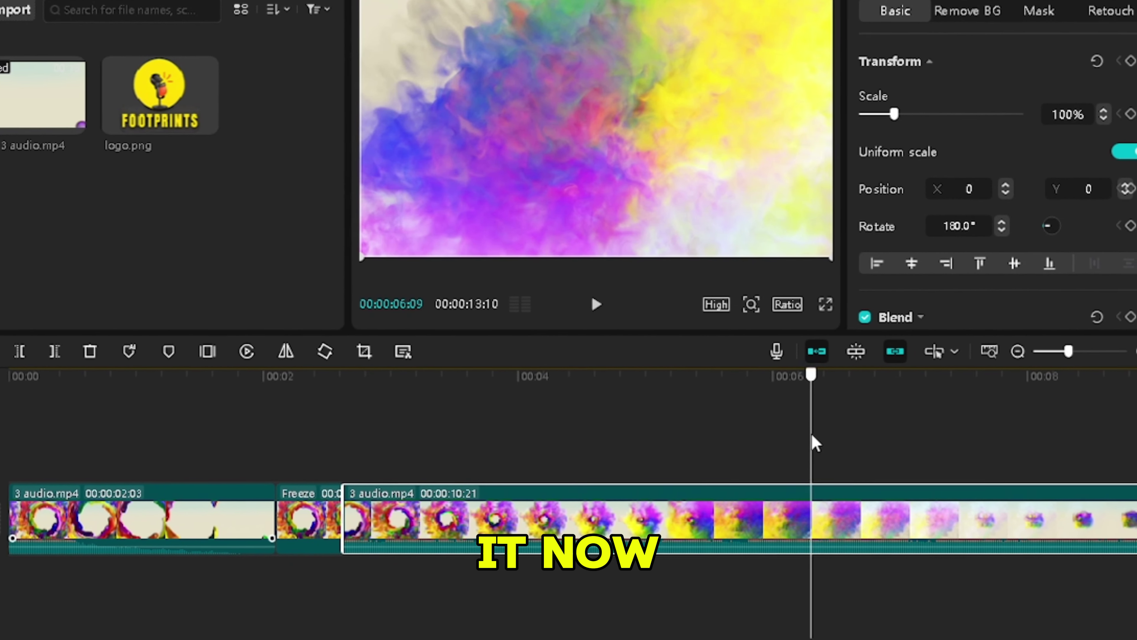
{"action": "left_click", "coordinate": [975, 443]}
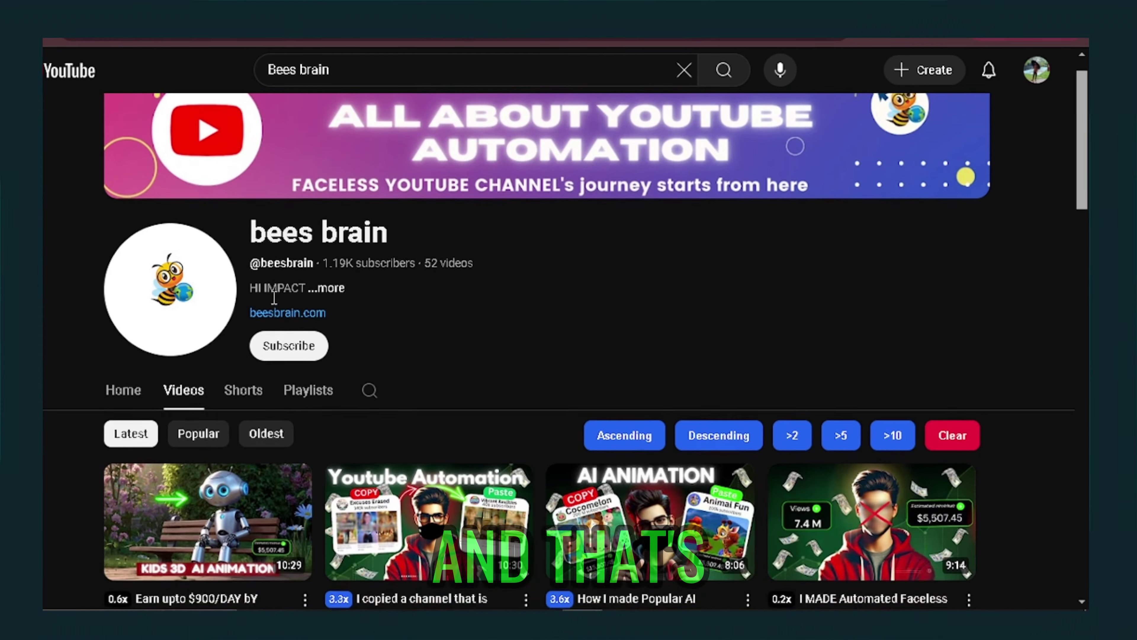
Switch to YouTube and look through the latest videos of the bees brain channel.
{"action": "scroll", "coordinate": [274, 304], "scroll_direction": "down", "scroll_amount": 2}
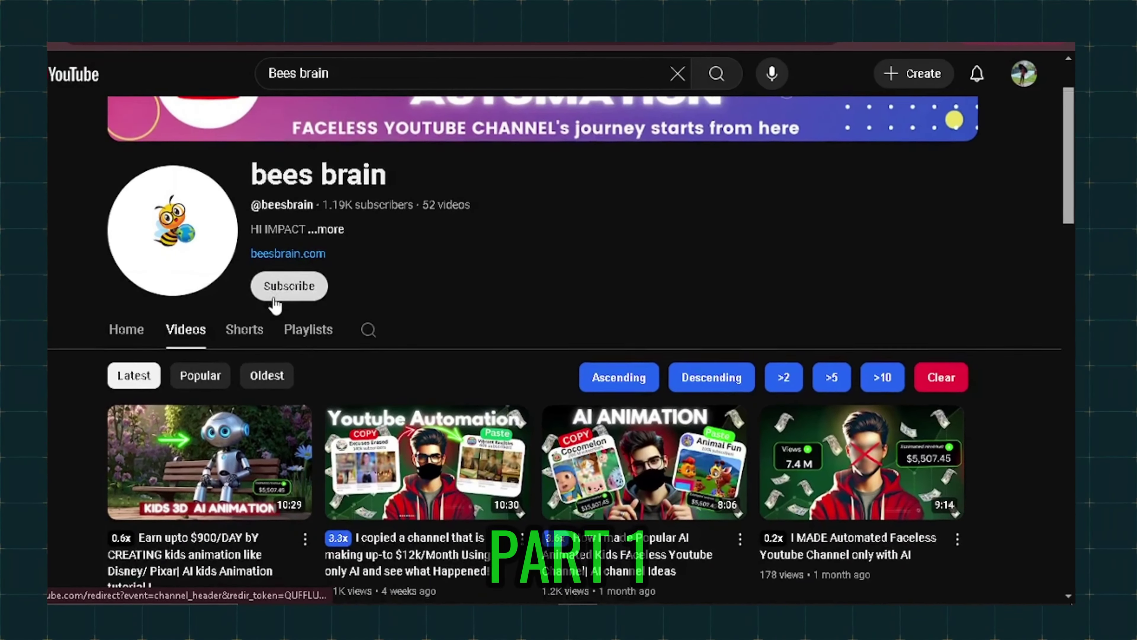
{"action": "scroll", "coordinate": [274, 304], "scroll_direction": "down", "scroll_amount": 3}
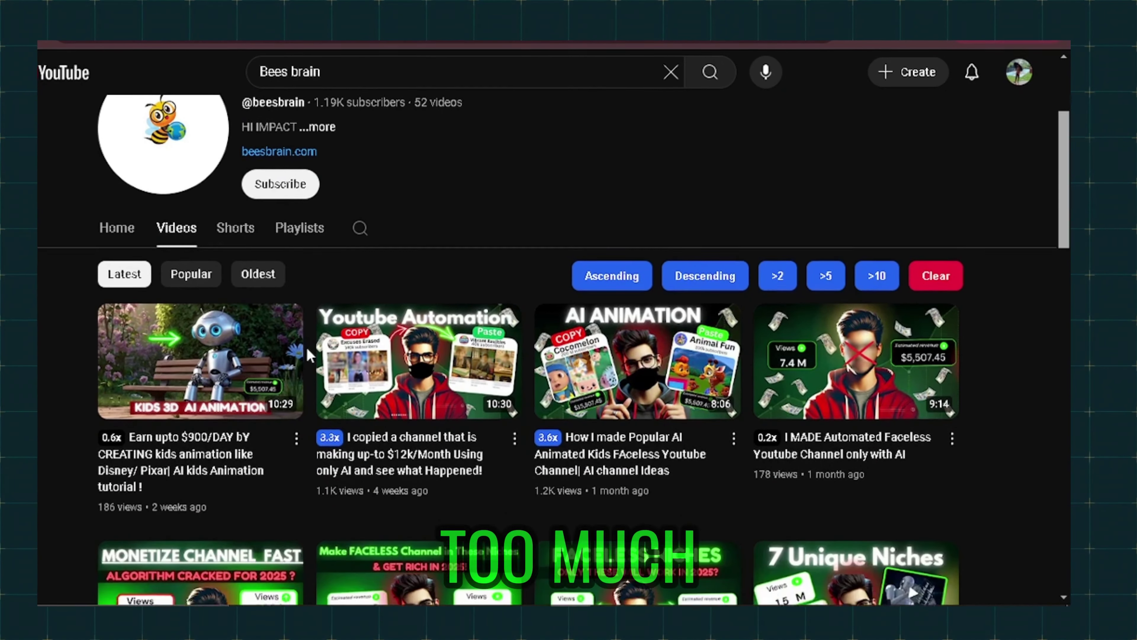
{"action": "scroll", "coordinate": [308, 351], "scroll_direction": "down", "scroll_amount": 5}
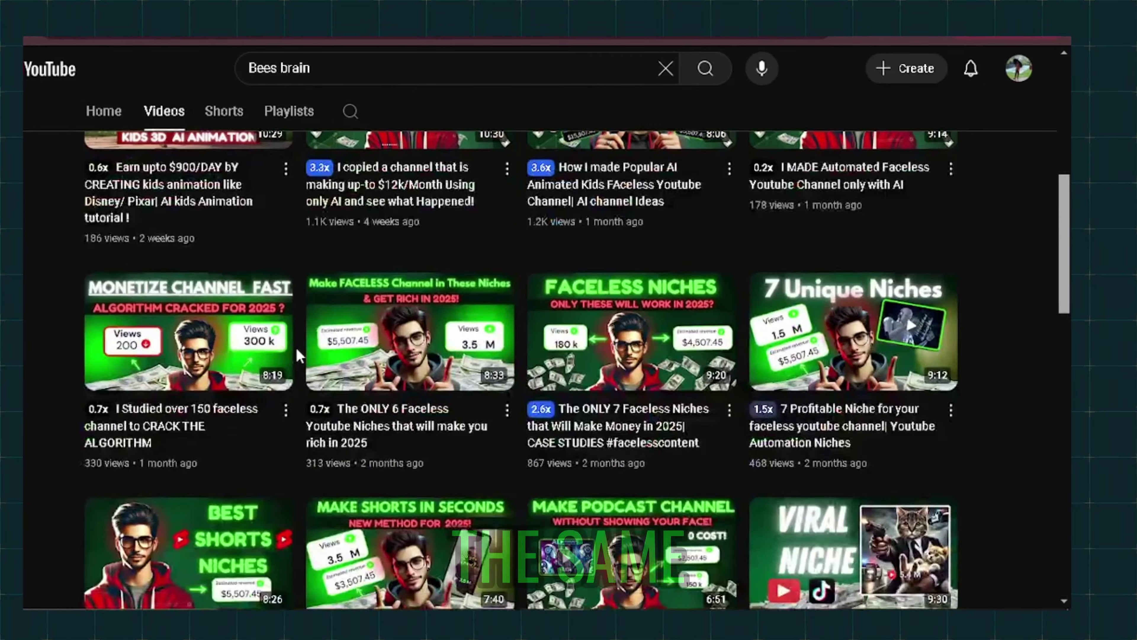
{"action": "scroll", "coordinate": [297, 352], "scroll_direction": "down", "scroll_amount": 5}
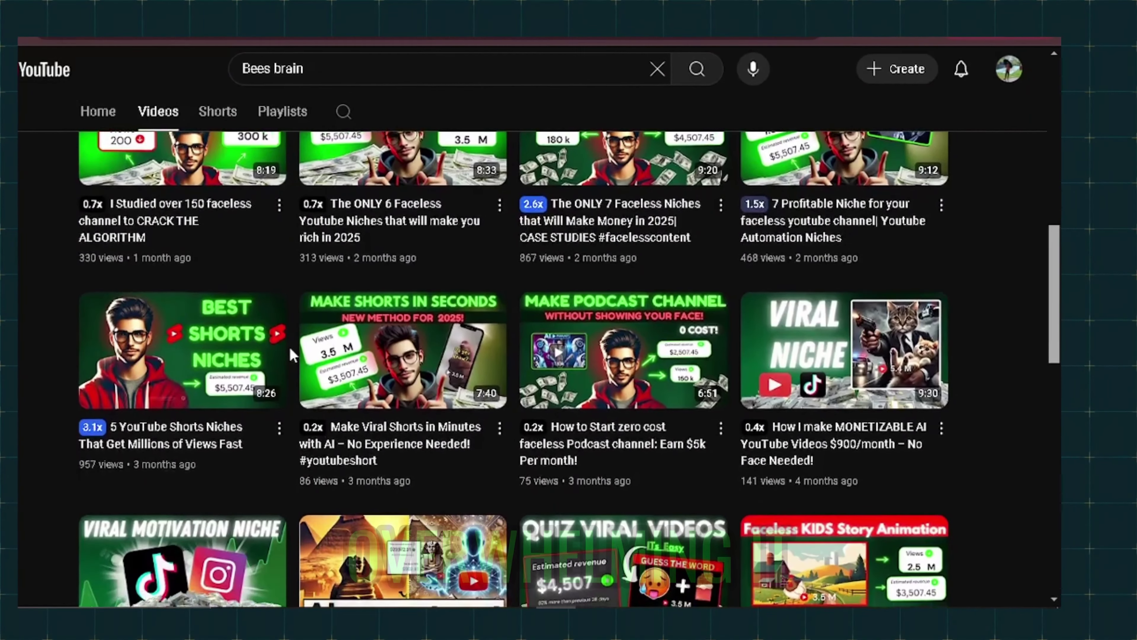
{"action": "scroll", "coordinate": [289, 354], "scroll_direction": "down", "scroll_amount": 2}
Subscribe to the bees brain channel and set its notifications to All.
{"action": "scroll", "coordinate": [286, 353], "scroll_direction": "up", "scroll_amount": 10}
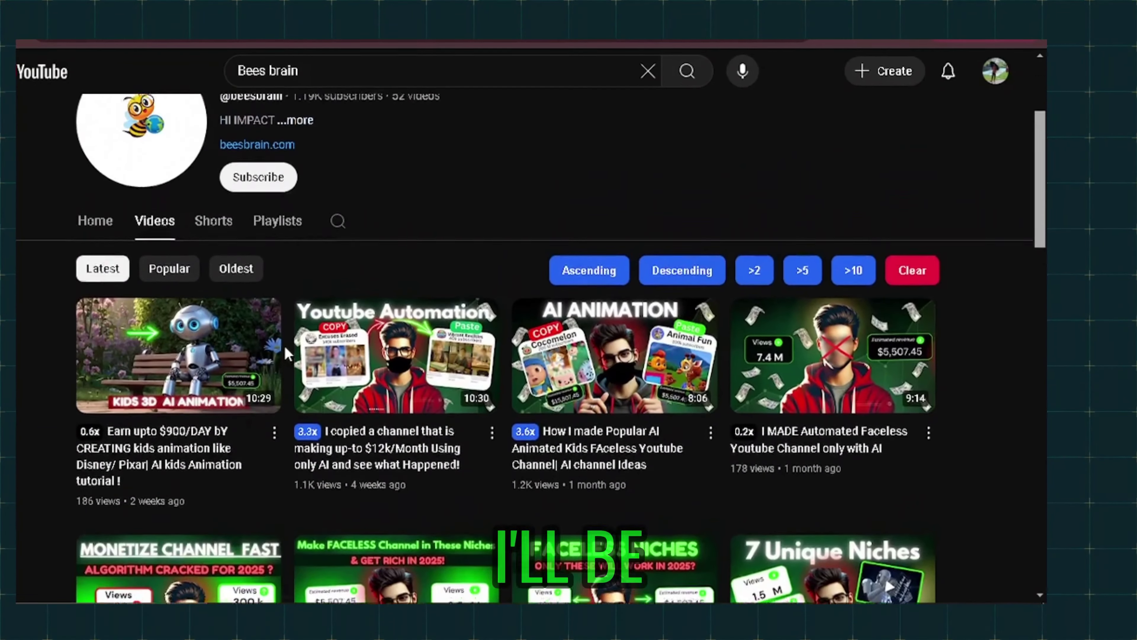
{"action": "scroll", "coordinate": [284, 346], "scroll_direction": "up", "scroll_amount": 4}
{"action": "left_click", "coordinate": [281, 359]}
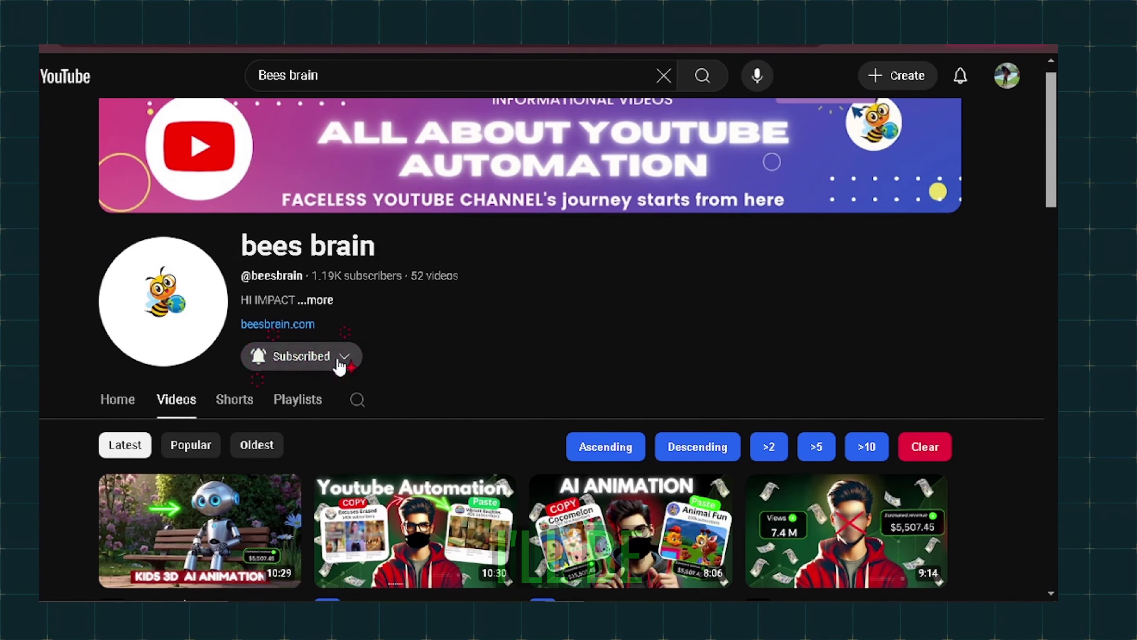
{"action": "left_click", "coordinate": [340, 359]}
{"action": "left_click", "coordinate": [359, 405]}
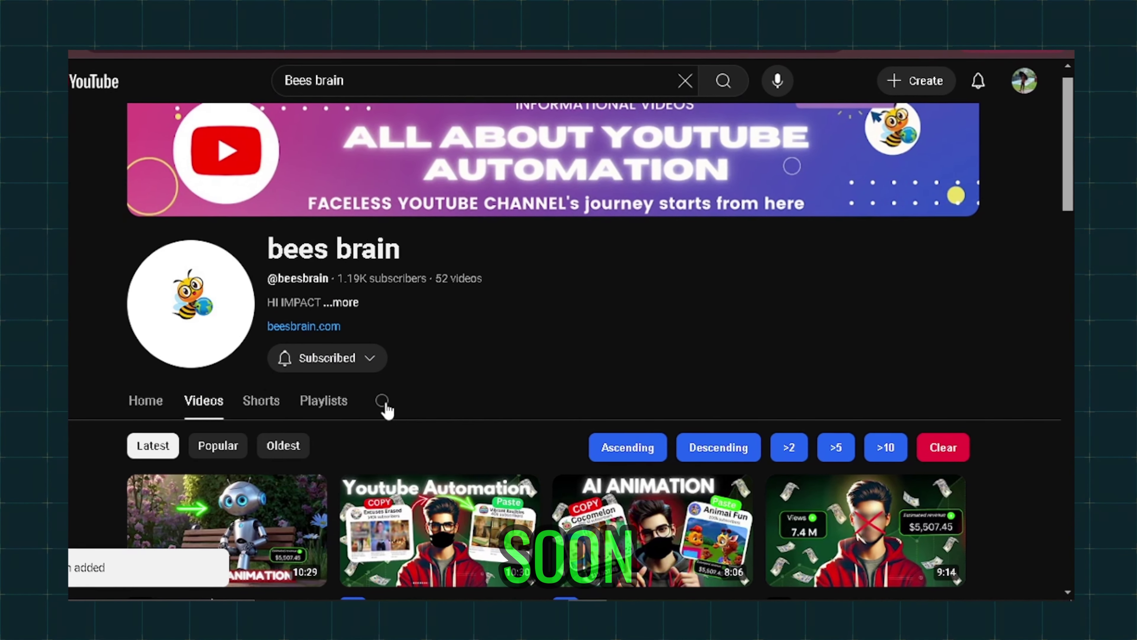
Browse further down the subscribed channel's video list to examine its older uploads.
{"action": "scroll", "coordinate": [464, 386], "scroll_direction": "down", "scroll_amount": 5}
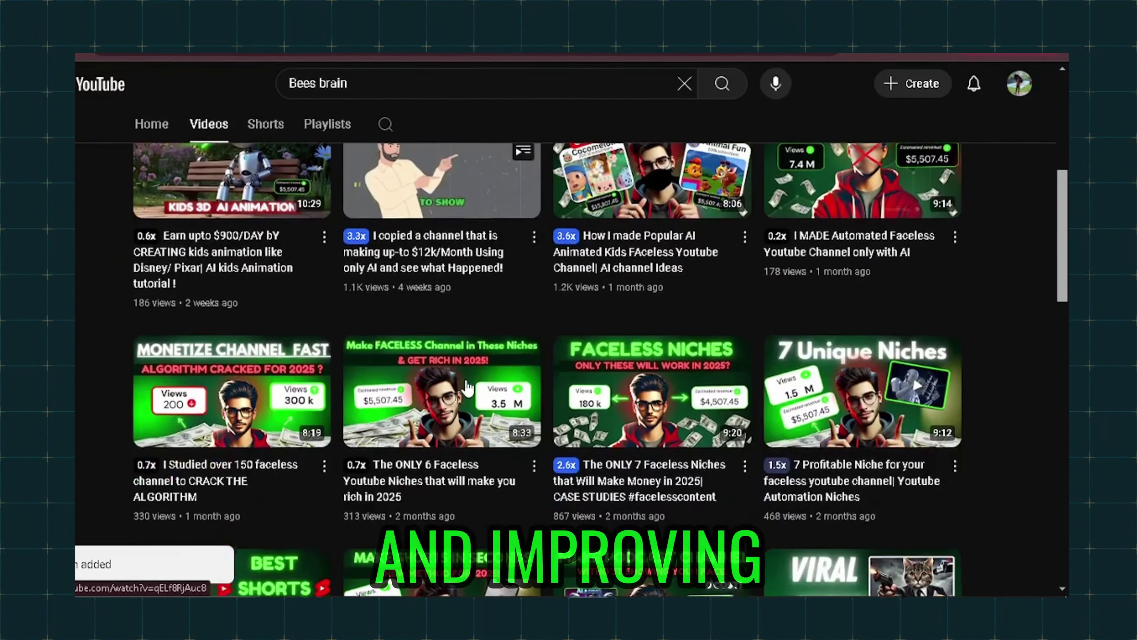
{"action": "scroll", "coordinate": [467, 387], "scroll_direction": "down", "scroll_amount": 6}
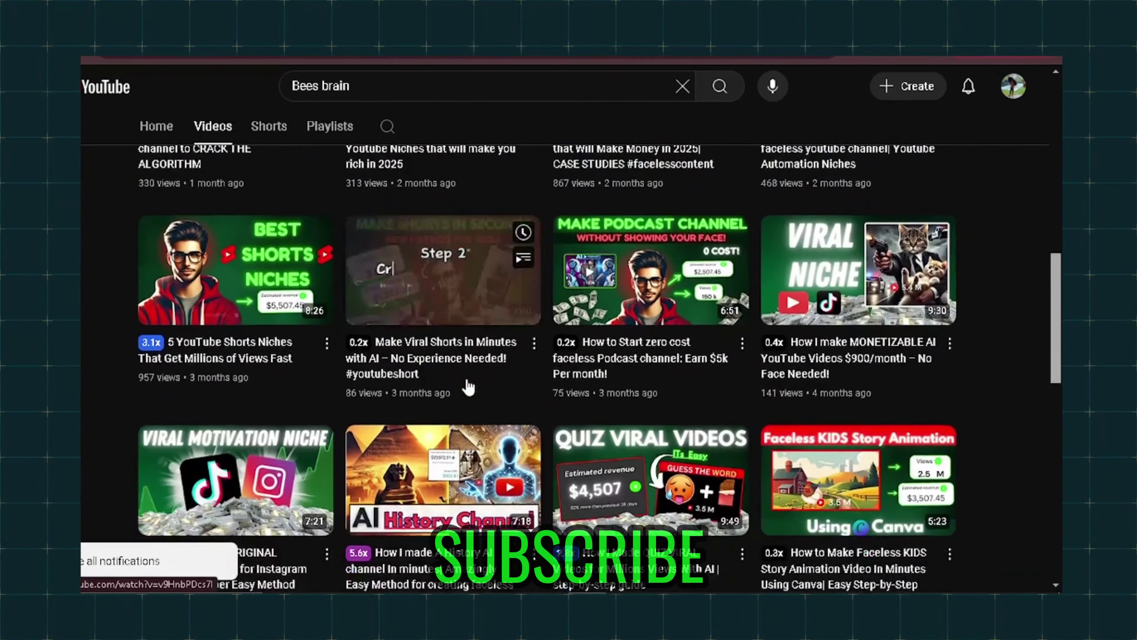
{"action": "scroll", "coordinate": [468, 386], "scroll_direction": "down", "scroll_amount": 6}
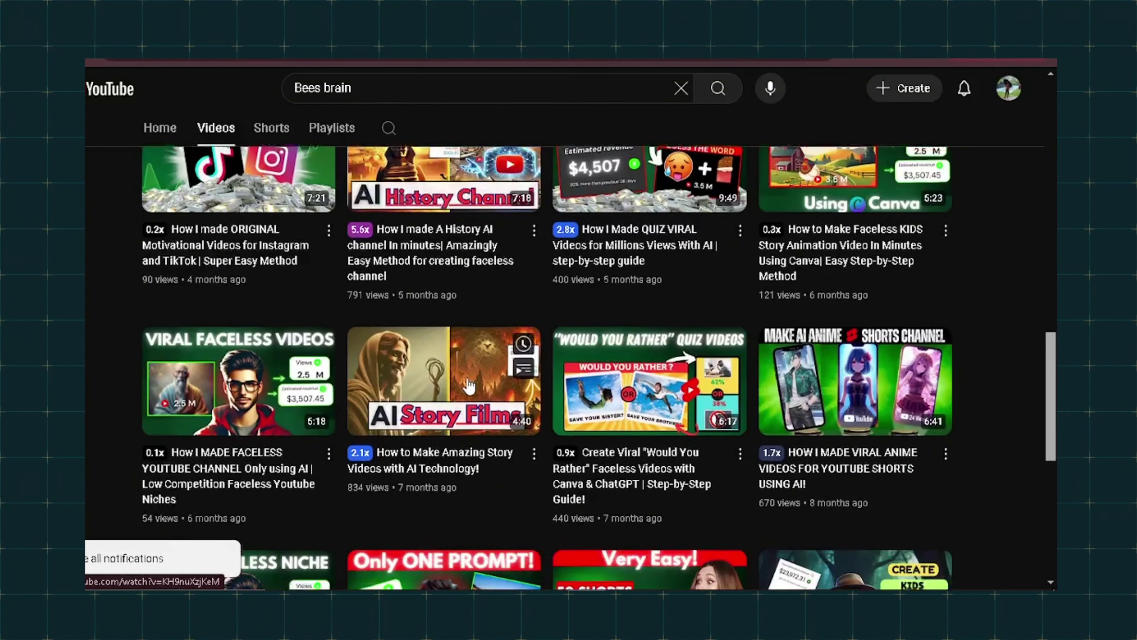
{"action": "scroll", "coordinate": [468, 385], "scroll_direction": "down", "scroll_amount": 5}
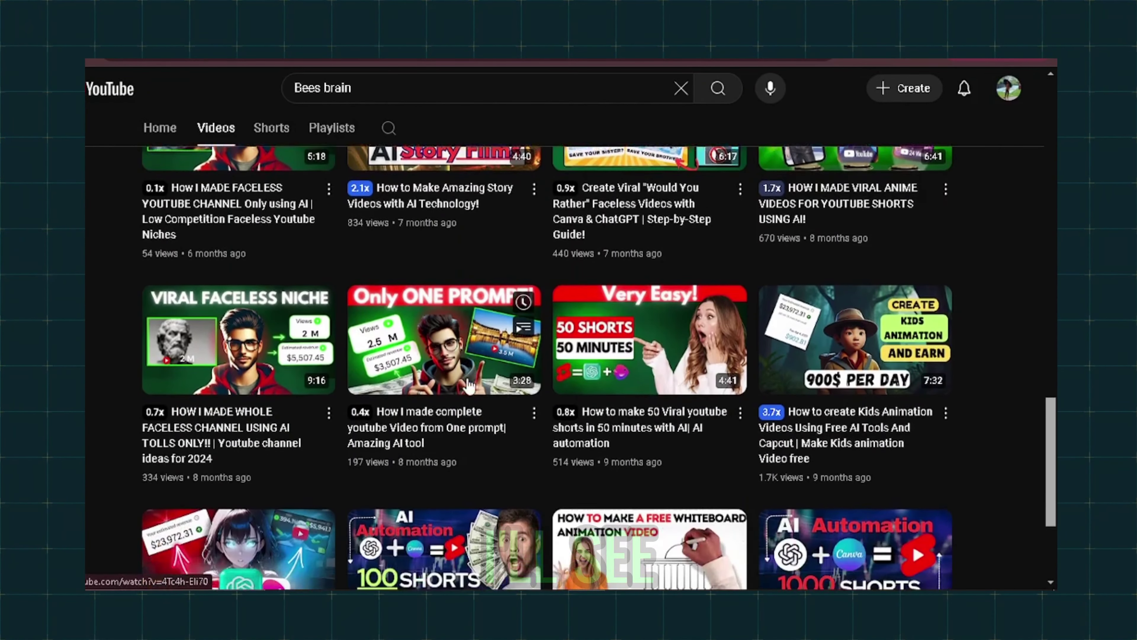